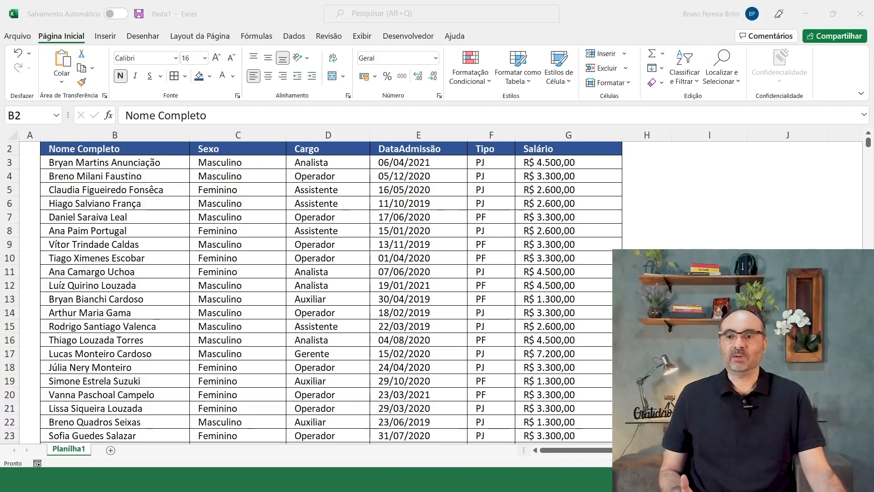
Convert the employee data range $B$2:$G$16082 into a table with headers.
scroll(142, 290, "up", 1)
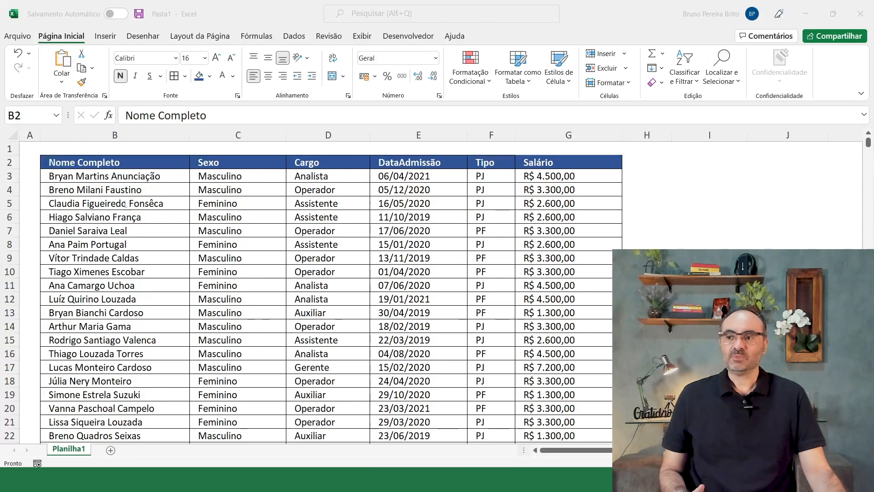
left_click(118, 163)
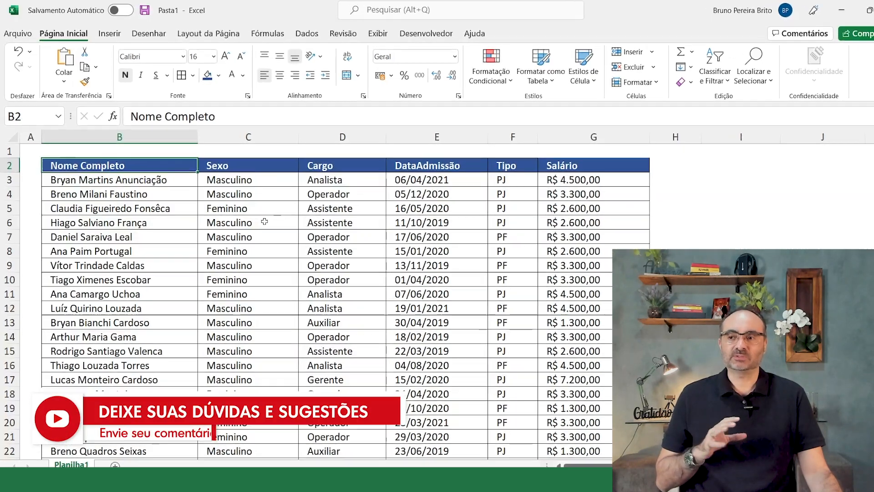
left_click(264, 222)
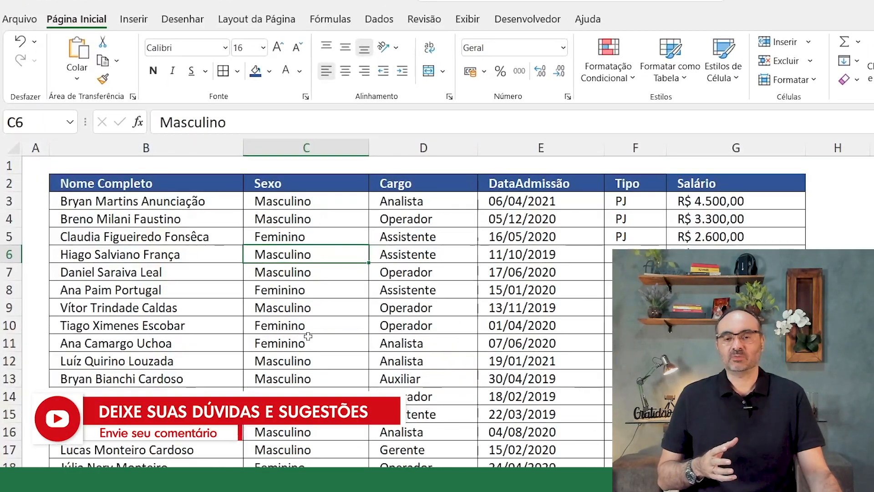
left_click(129, 23)
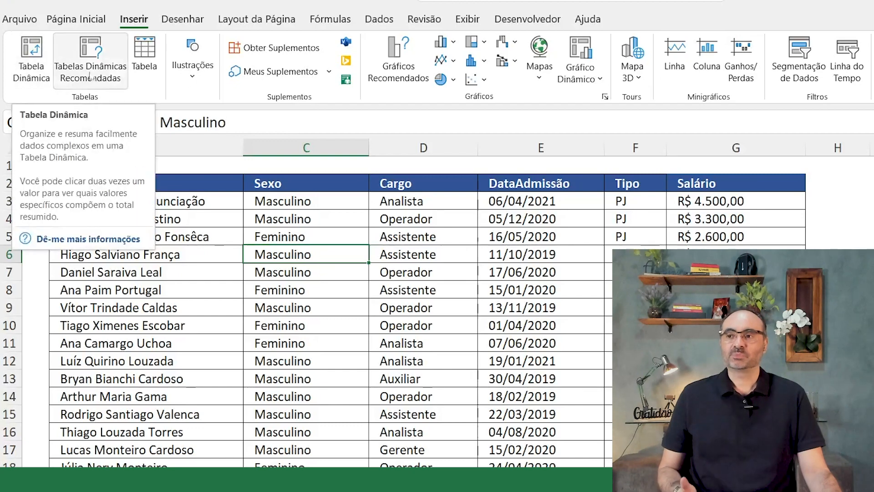
left_click(143, 69)
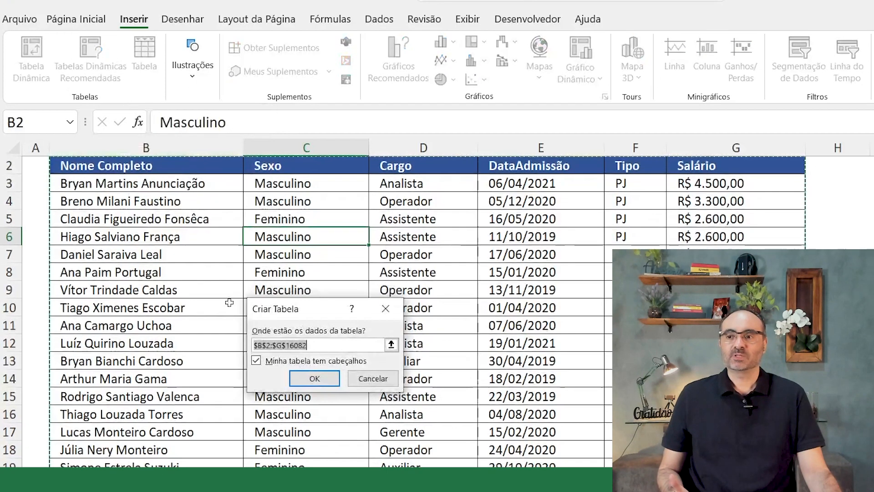
left_click_drag(300, 311, 365, 202)
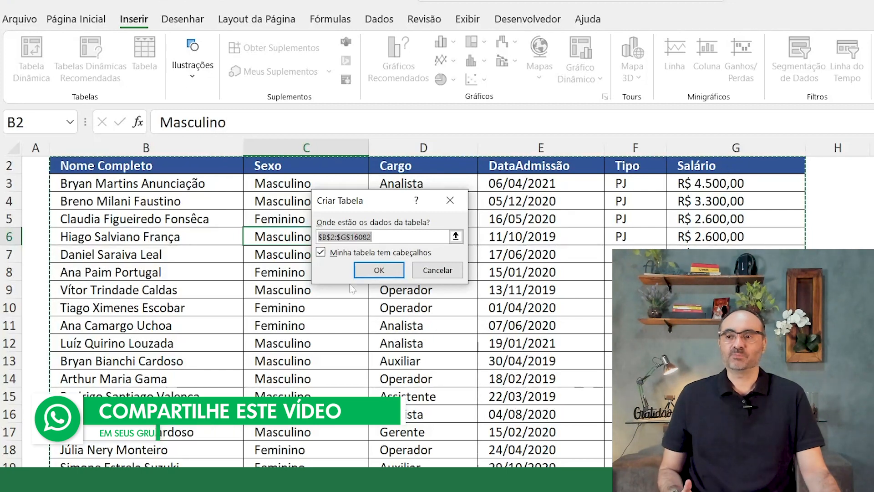
left_click(394, 271)
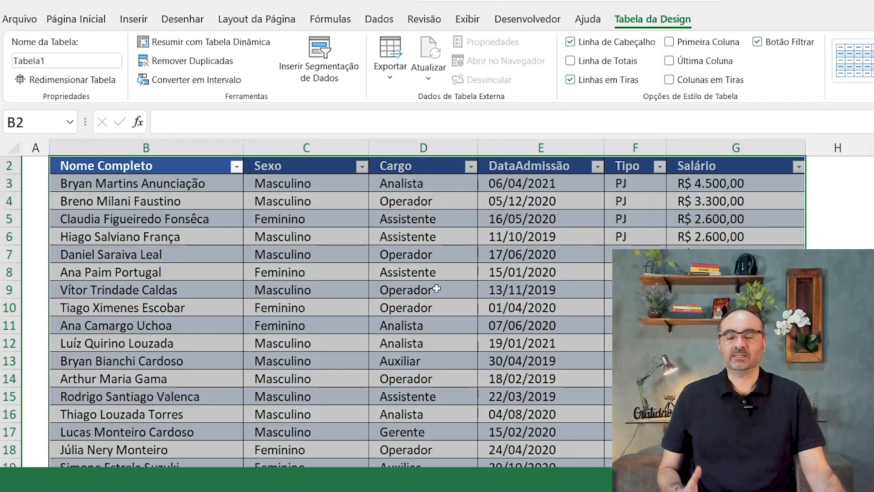
left_click(435, 274)
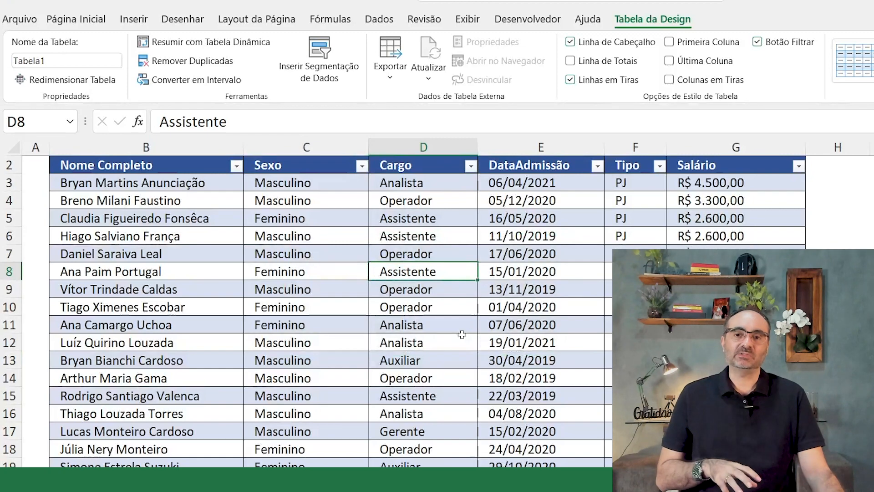
Add an Estado column beside Salário by entering the header in H2, and widen the column.
scroll(462, 334, "up", 1)
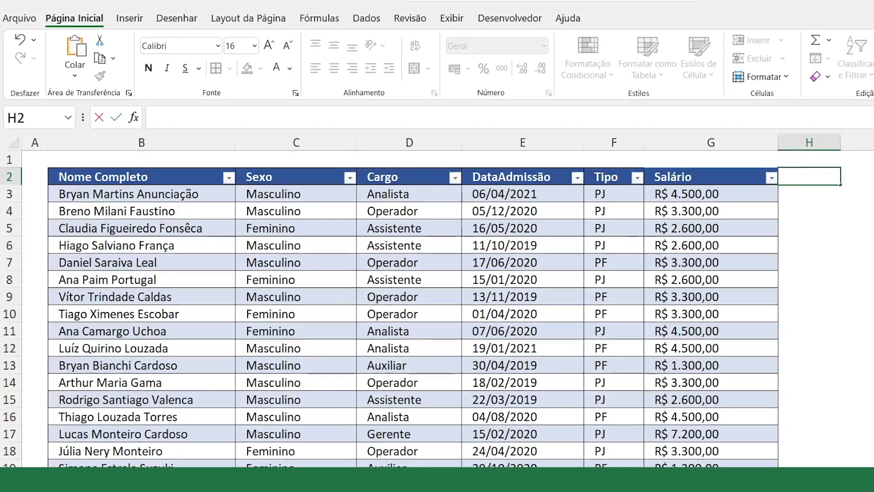
type("Estado")
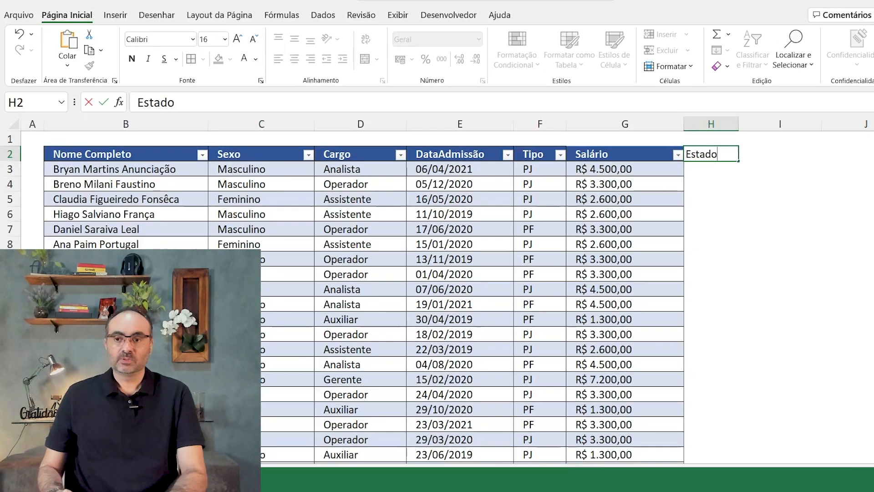
key("Return")
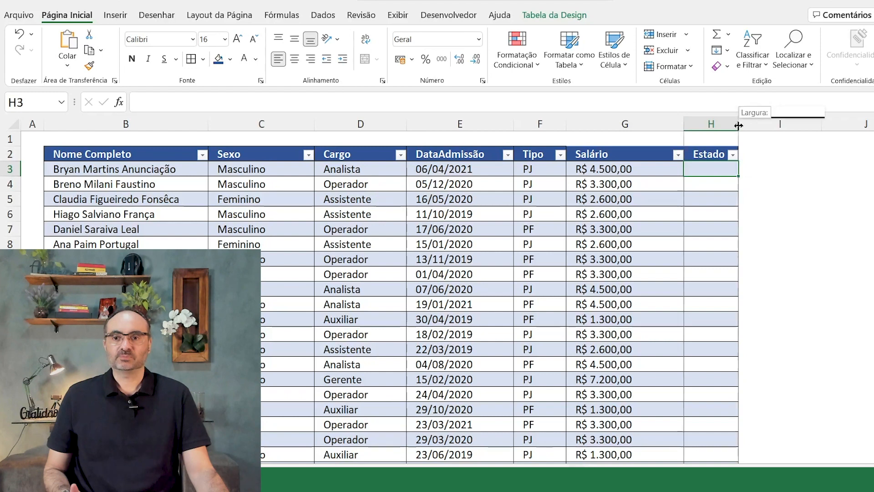
left_click_drag(739, 124, 773, 124)
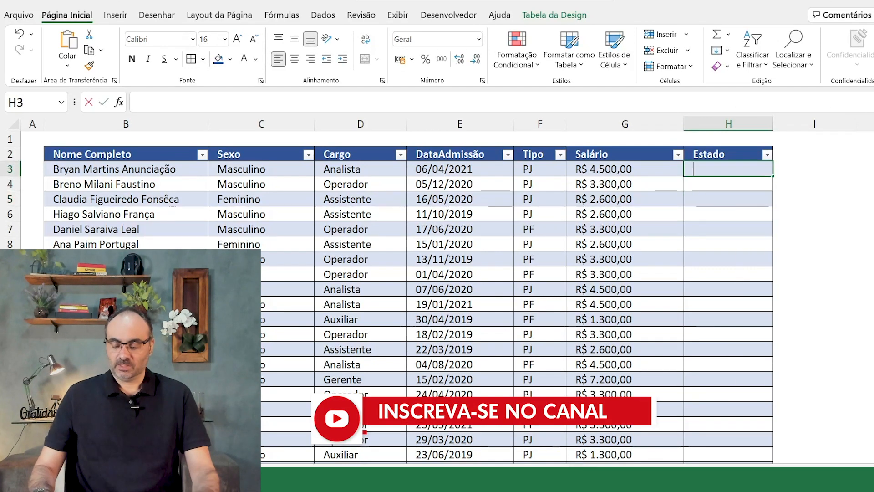
Fill the Estado column with SP in H3 to H5, RJ in H6 and H7, and SC in H8.
type("SP")
key("Return")
type("SP")
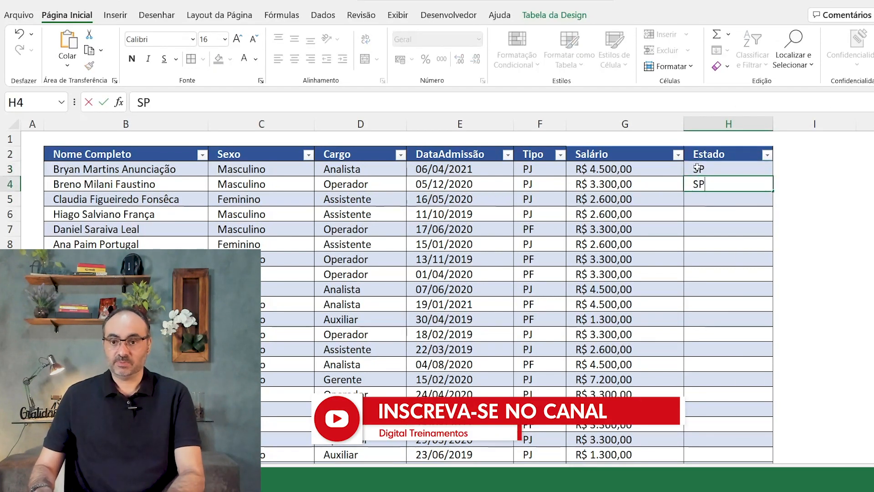
key("Return")
type("SP")
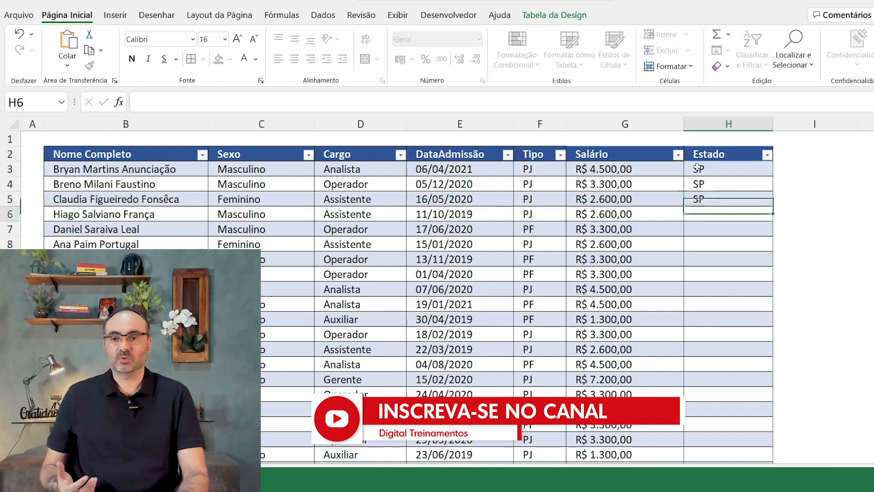
key("Return")
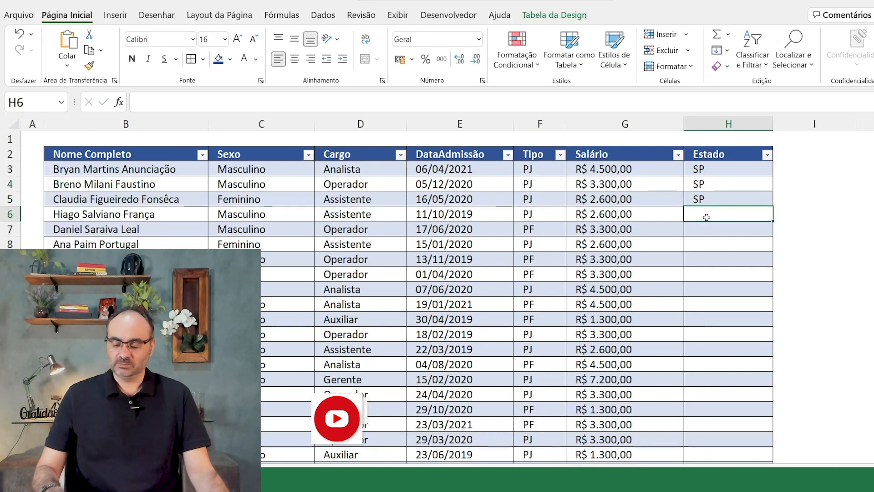
type("RJ")
key("Return")
type("RJ")
key("Return")
type("SC")
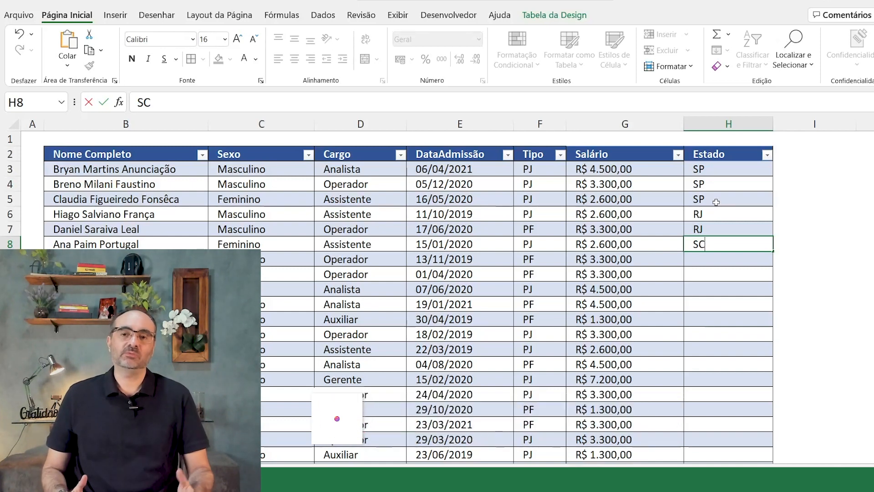
Repeat the state entries from H3:H8 down the rest of the Estado column.
left_click_drag(736, 167, 742, 244)
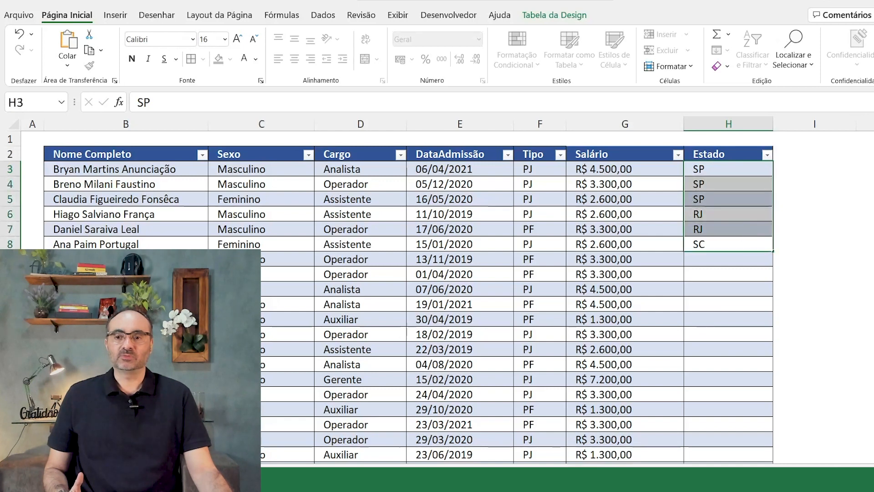
double_click(773, 250)
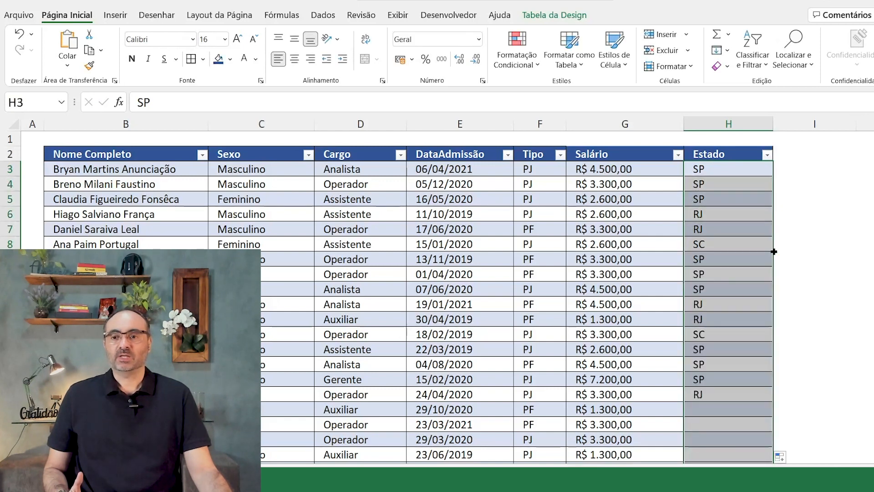
left_click(718, 187)
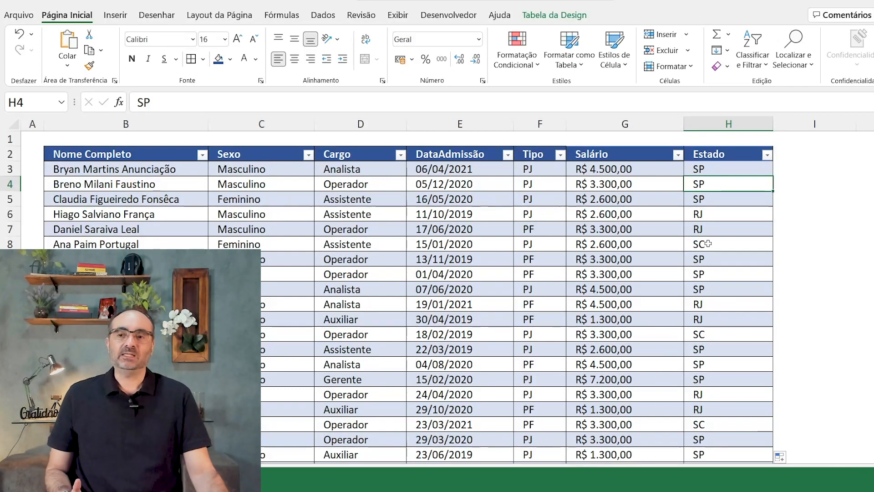
Delete the whole Estado column from the sheet.
left_click(724, 121)
key("ctrl+minus")
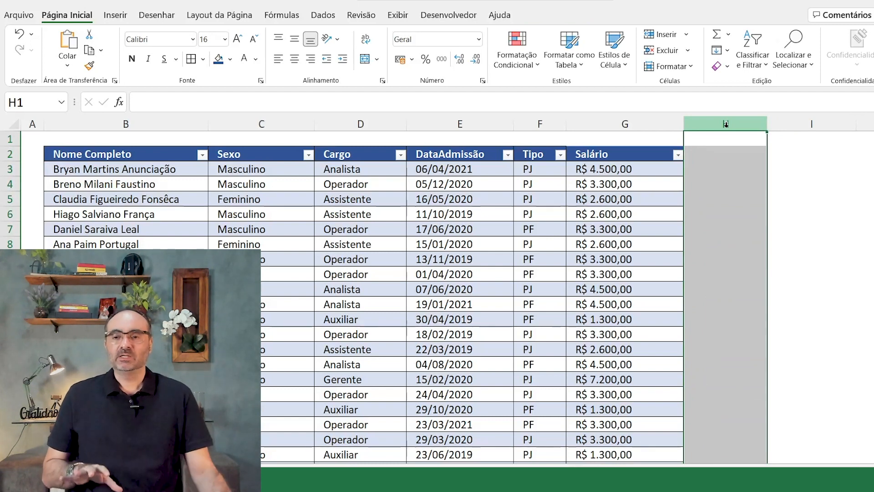
left_click(742, 166)
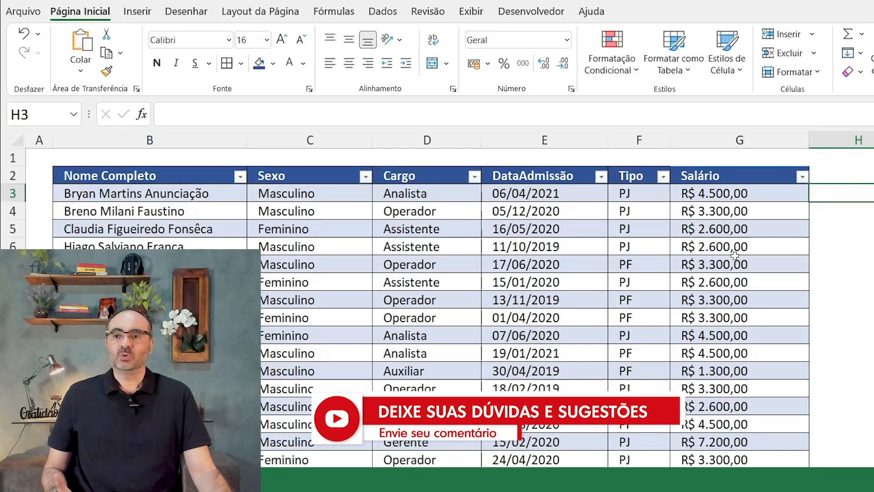
Rename the table as FUNCIONARIOS.
left_click(682, 210)
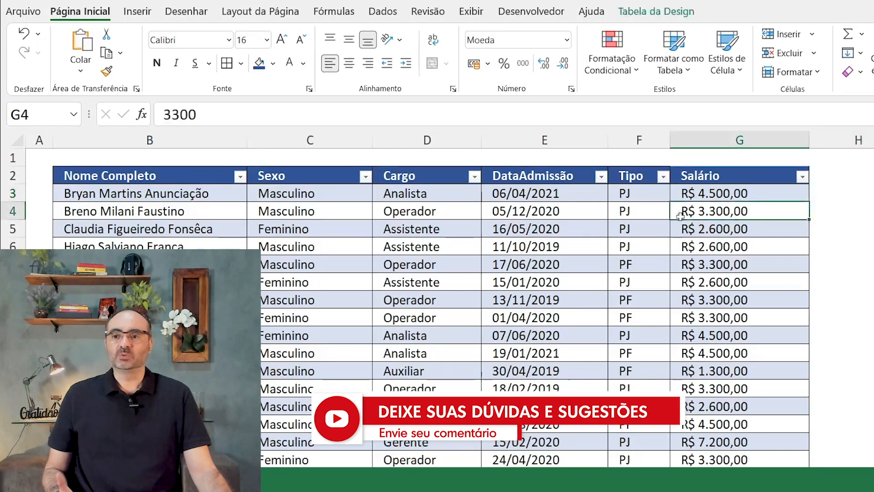
left_click(657, 17)
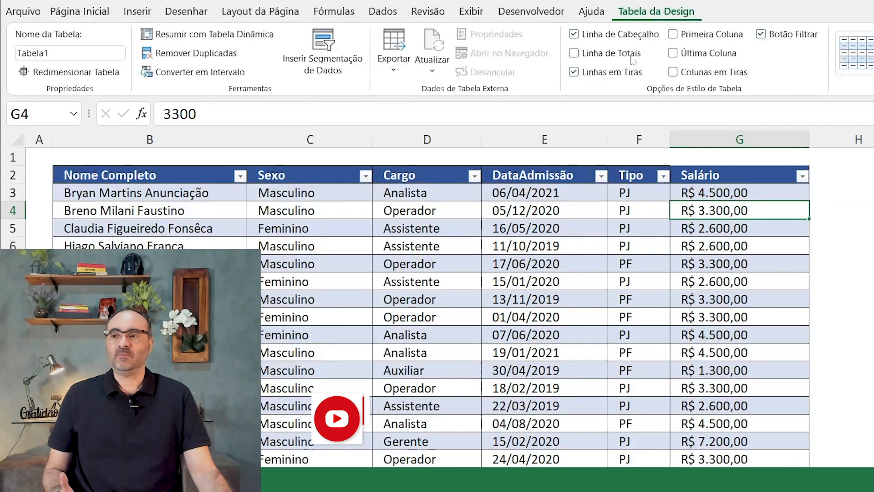
left_click_drag(85, 54, 1, 51)
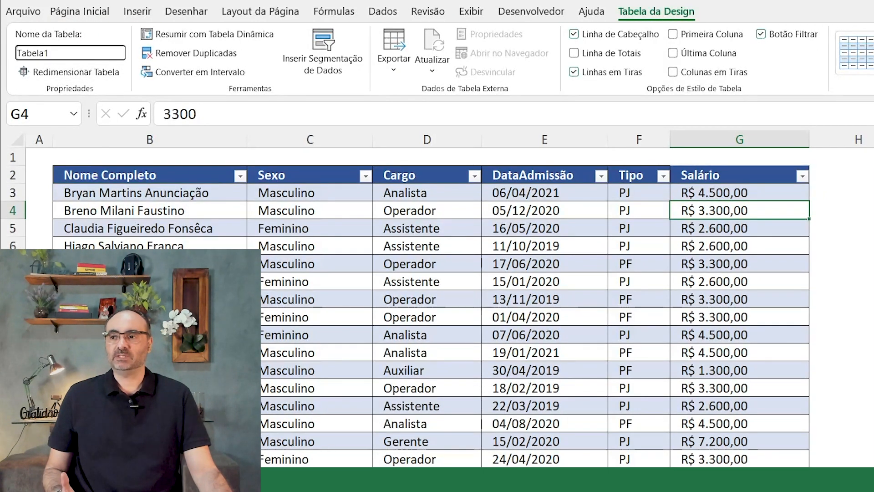
double_click(86, 55)
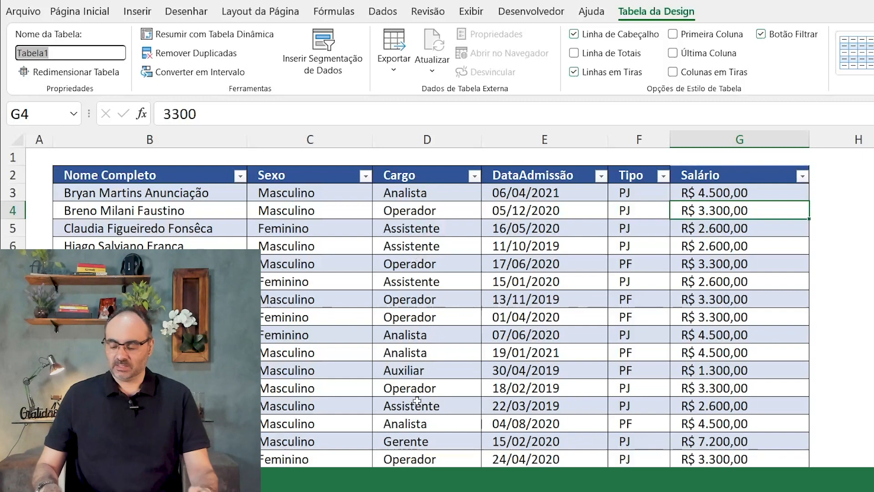
type("FUNCI")
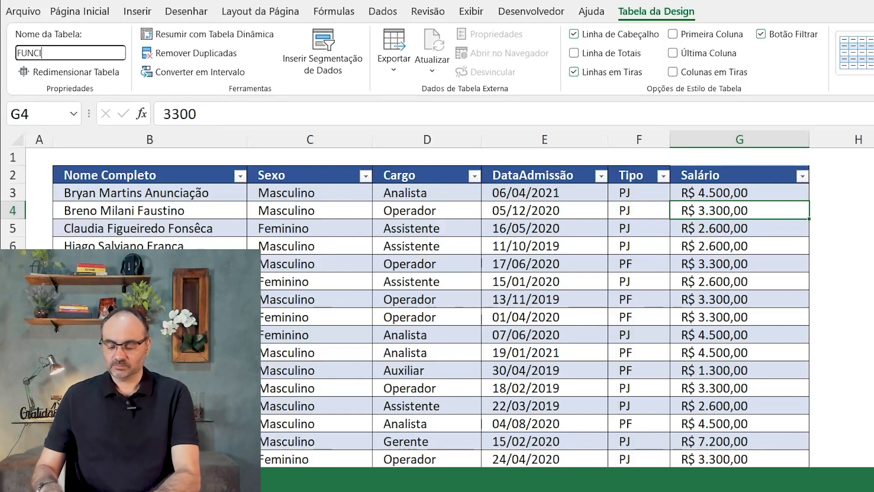
type("ONARIOS")
key("Return")
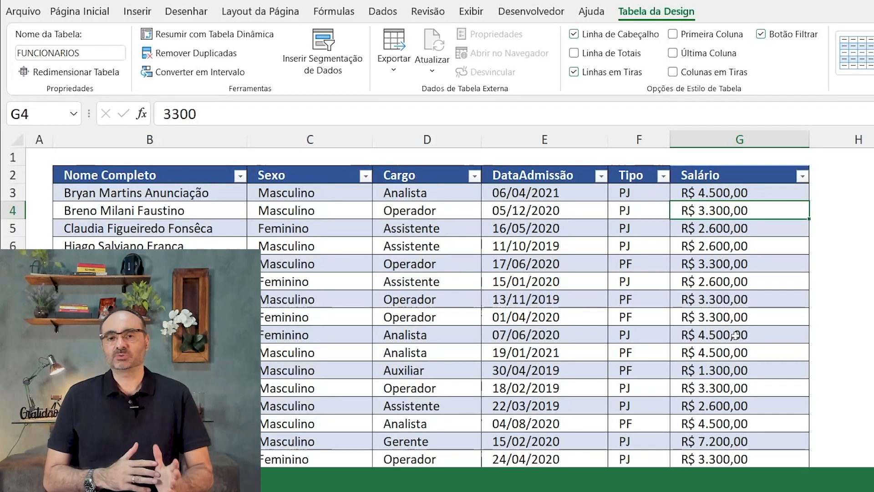
Create a pivot table from the FUNCIONARIOS table on the existing sheet at Planilha1!$I$5.
left_click(469, 249)
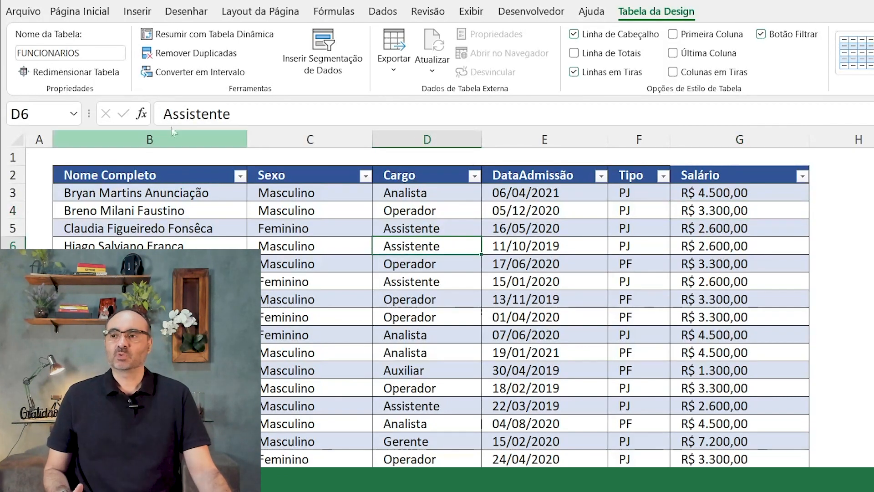
left_click(129, 13)
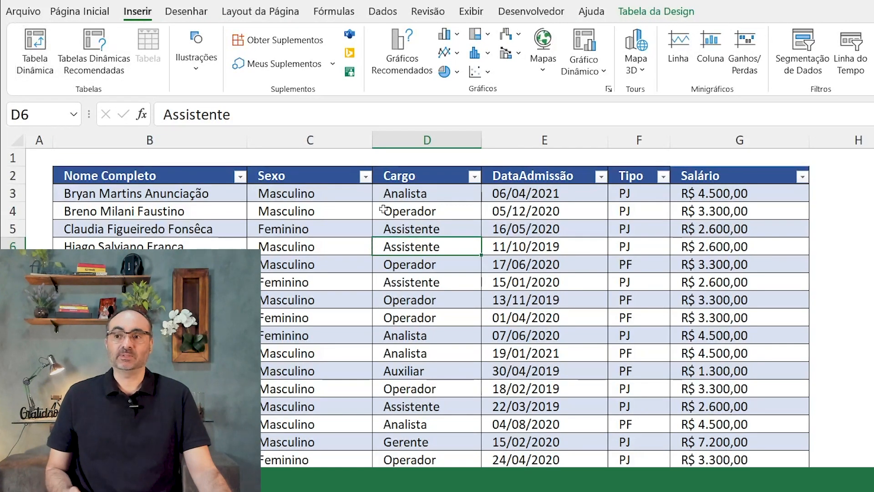
left_click(32, 47)
left_click_drag(336, 87, 532, 270)
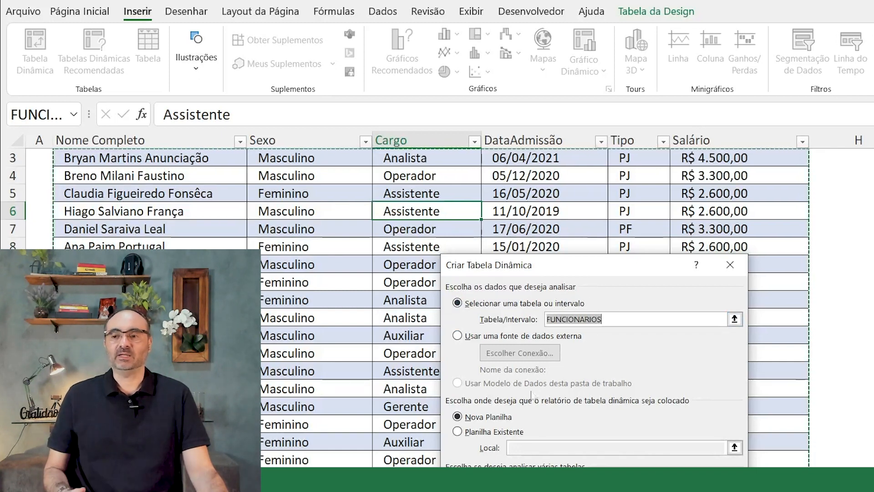
left_click(457, 432)
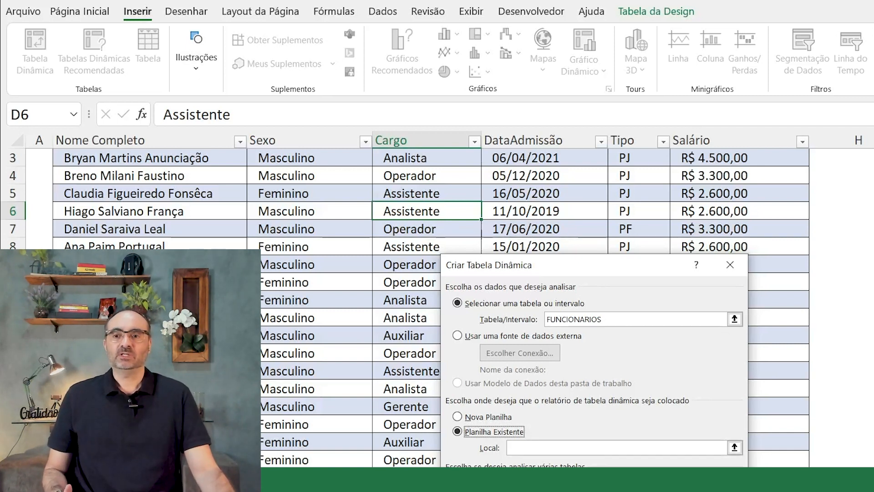
left_click(873, 193)
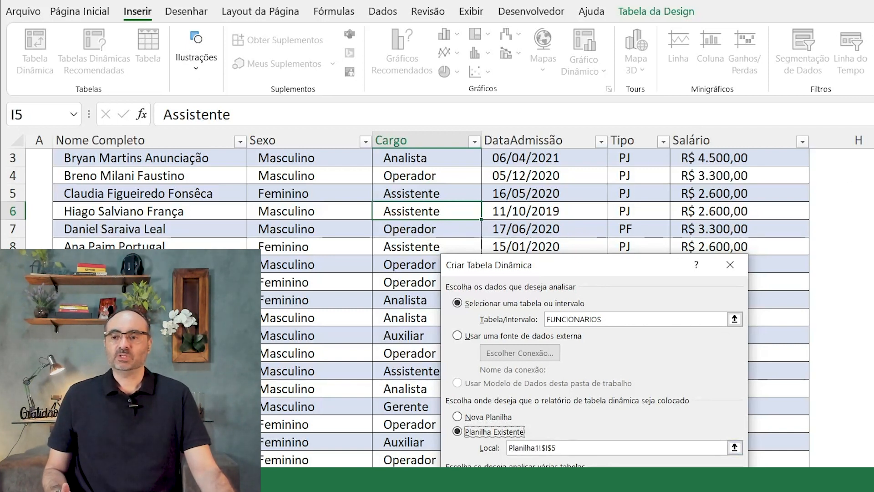
key("Return")
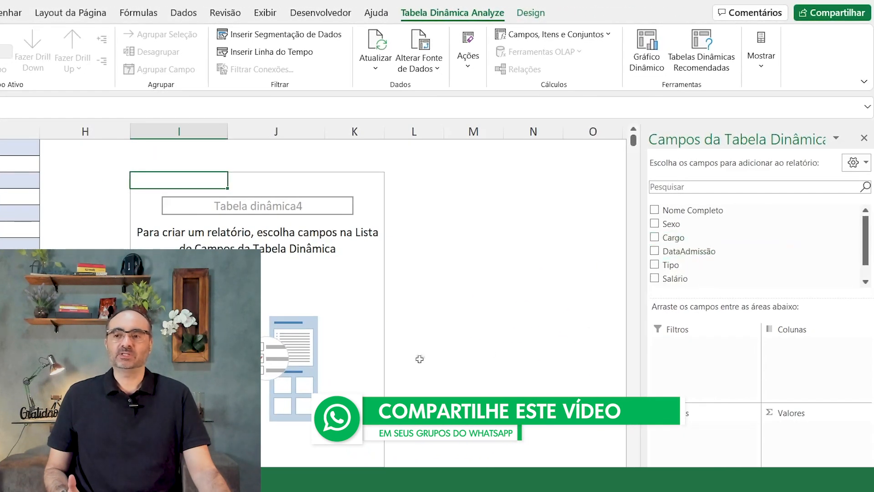
Place the Cargo field in the pivot table's rows area.
left_click(281, 250)
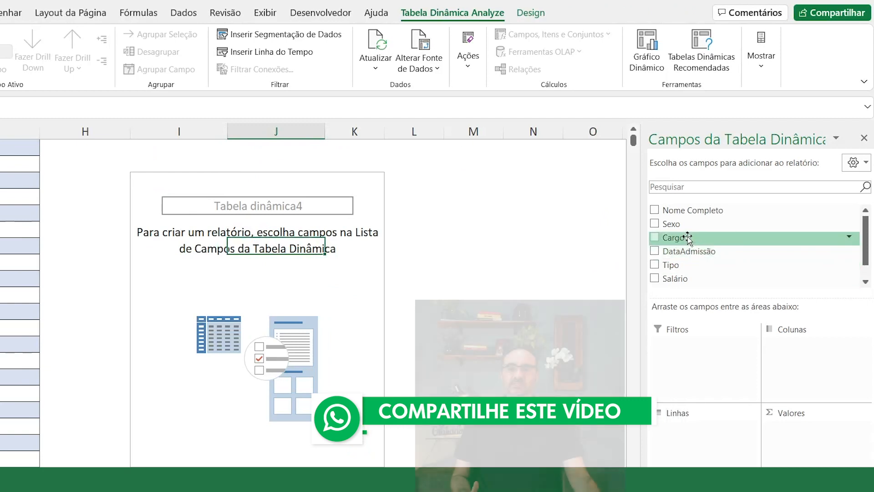
left_click_drag(685, 237, 698, 444)
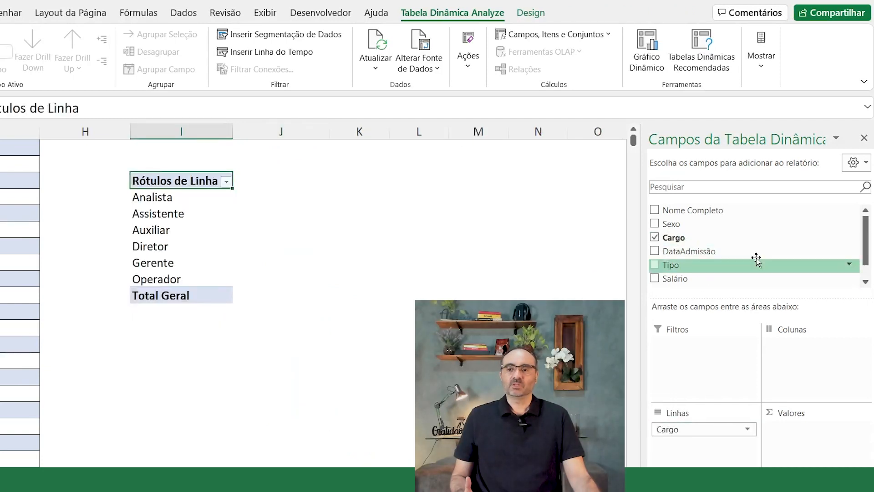
Add Salário to the pivot table's values area as a sum and format it as Moeda with two decimals and the R$ symbol.
left_click_drag(688, 279, 788, 454)
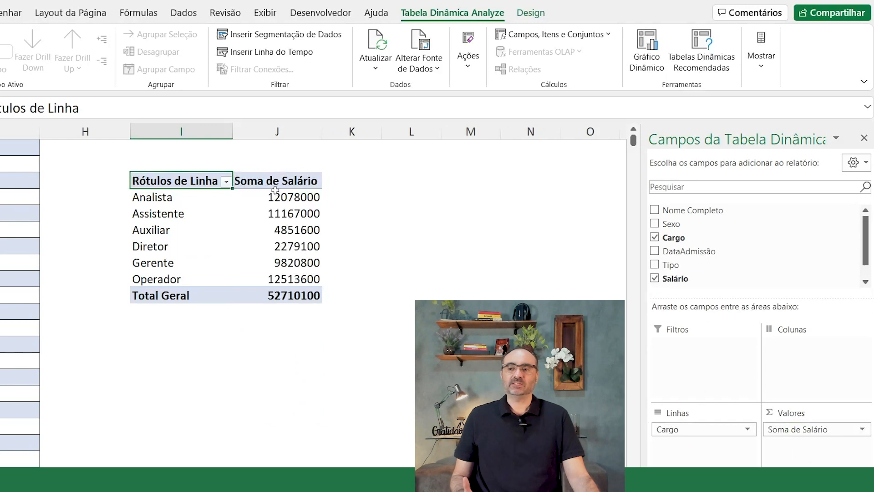
left_click(809, 430)
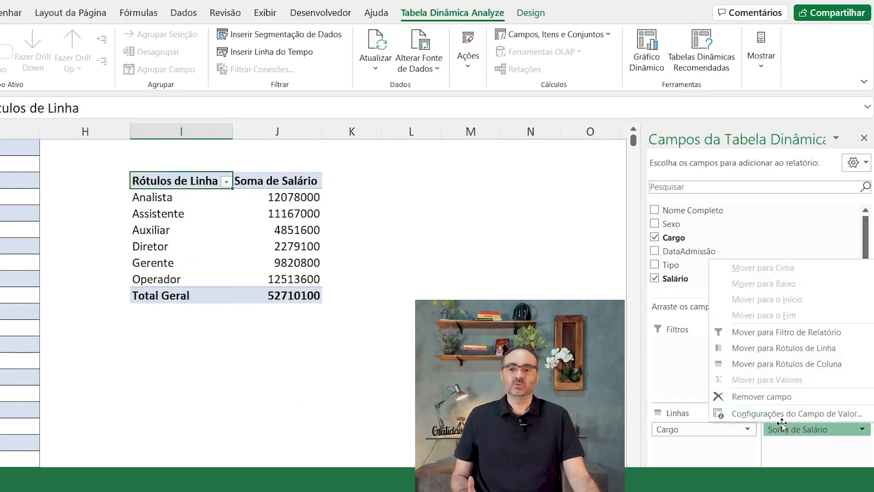
left_click(784, 414)
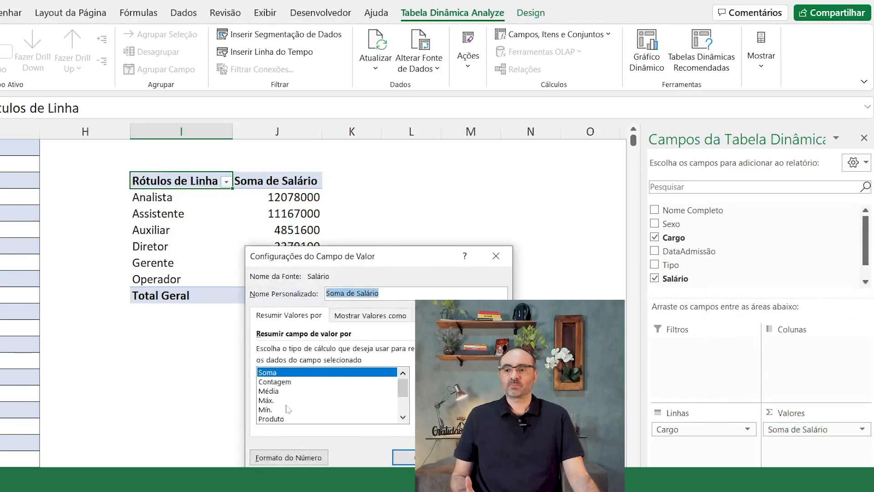
left_click(312, 461)
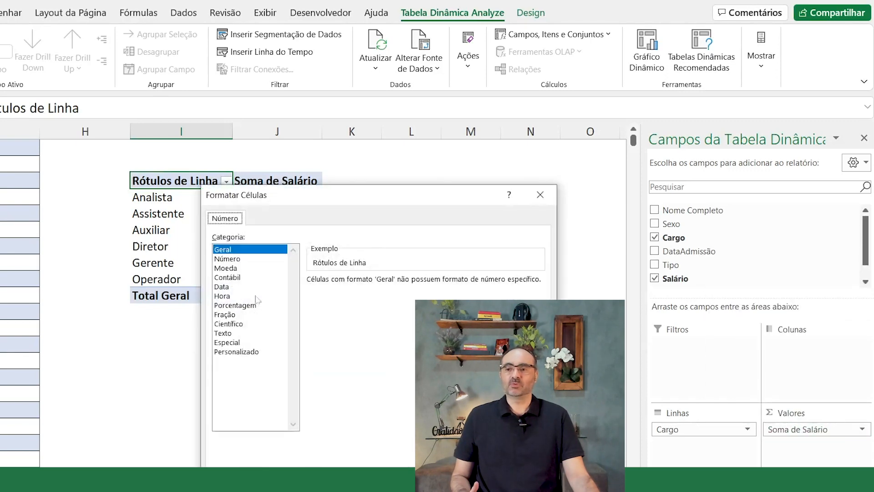
left_click(231, 268)
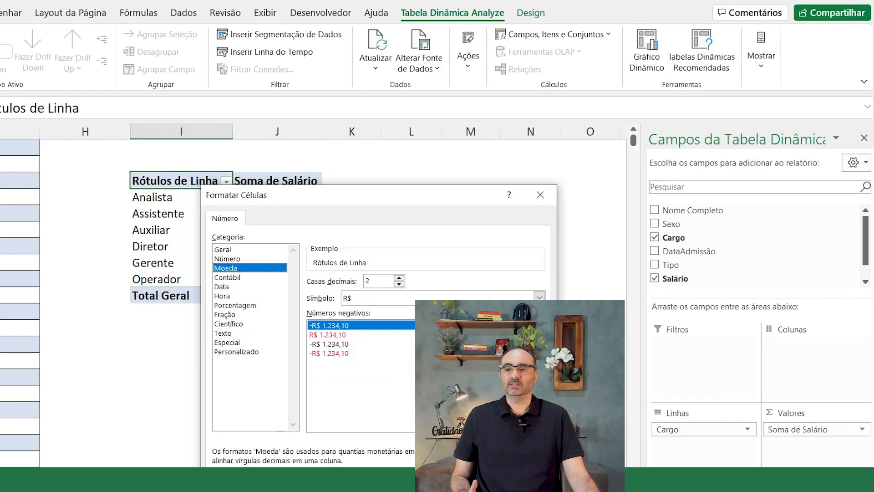
key("Return")
left_click(410, 457)
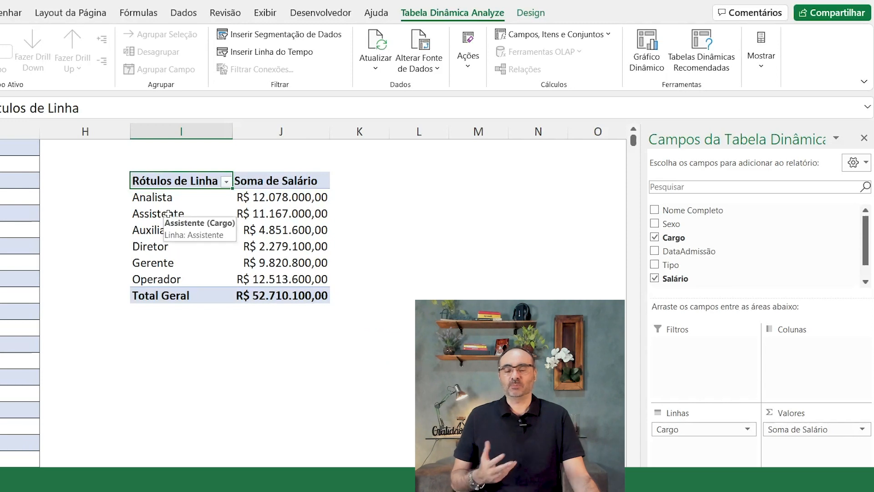
left_click_drag(150, 197, 303, 194)
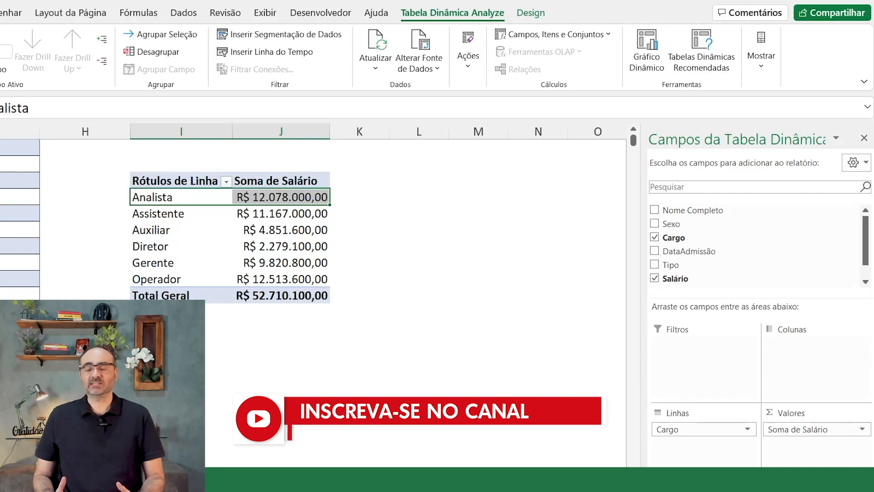
left_click(18, 279)
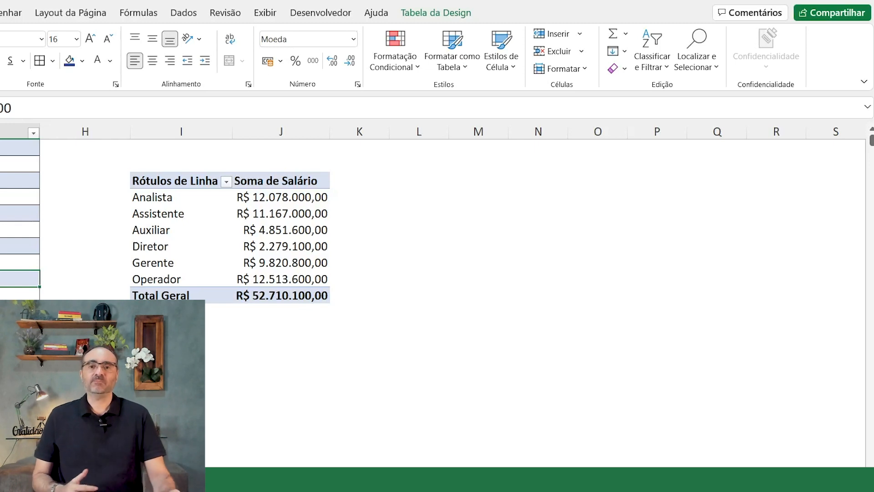
Insert a new column H directly beside the FUNCIONARIOS table and head it Estado so it joins the table.
left_click(99, 132)
key("ctrl+plus")
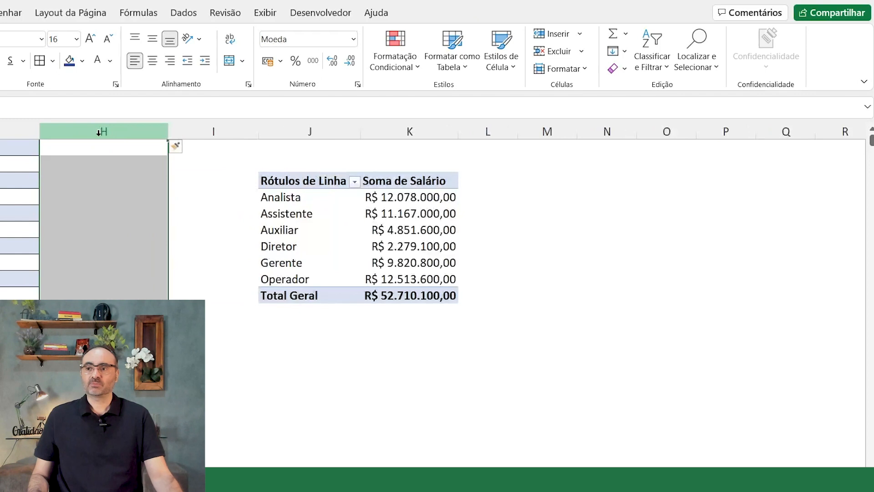
scroll(105, 195, "up", 1)
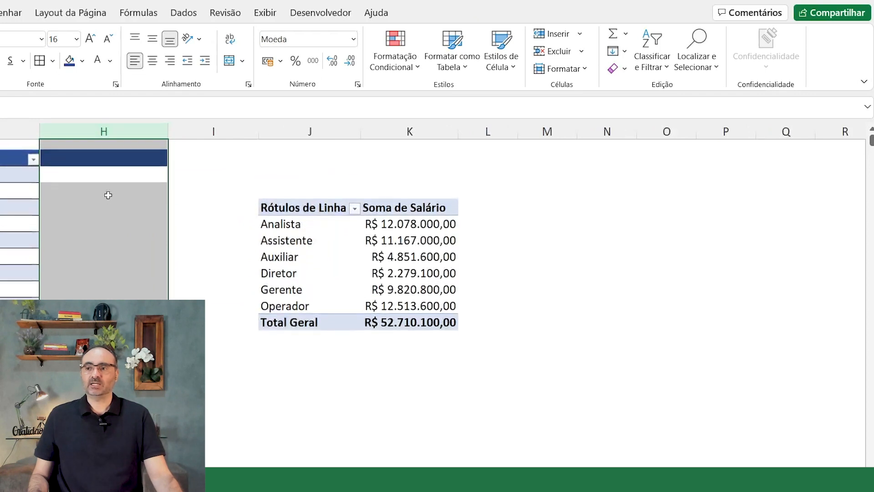
left_click(96, 164)
type("Estado")
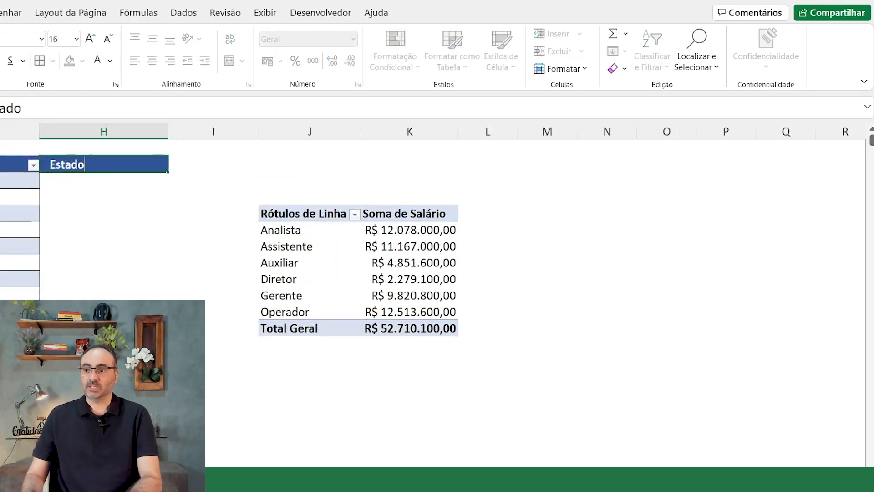
key("Return")
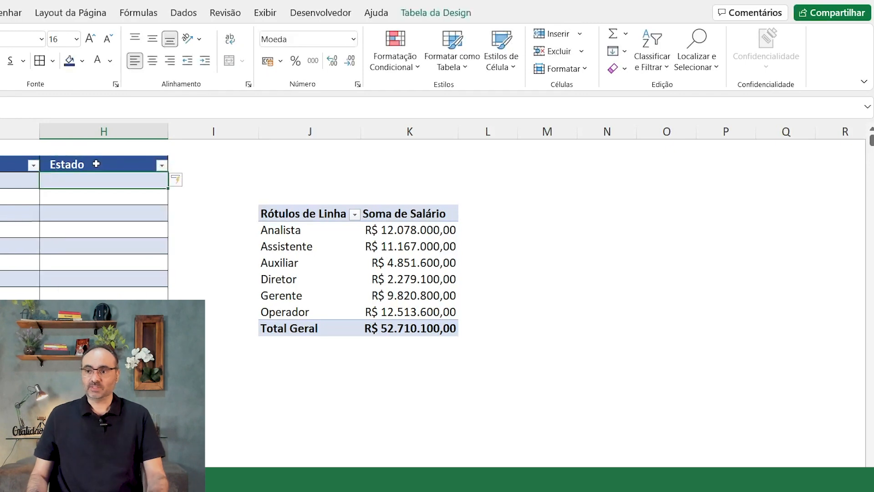
Enter SP, SP, SP, RJ, RJ and SC in the first six Estado cells and repeat that pattern down to the table's end.
type("SP")
key("Return")
type("SP")
key("Return")
type("SP")
key("Return")
type("RJ")
key("Return")
type("RJ")
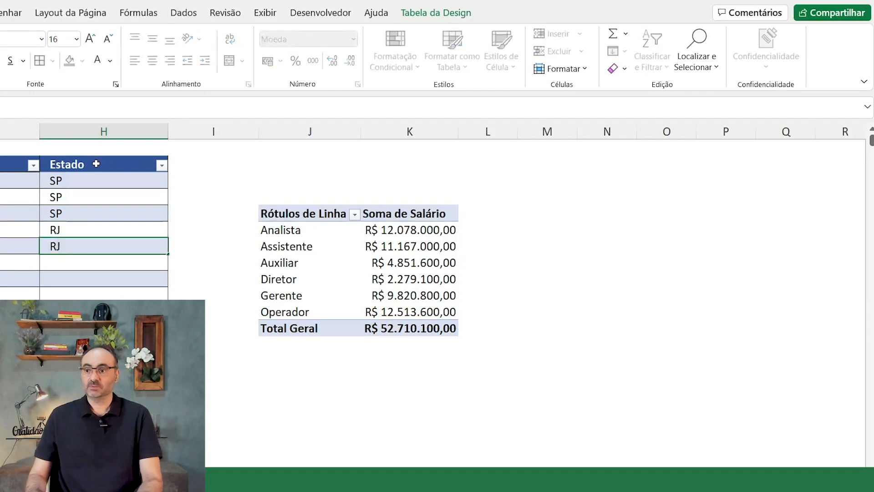
key("Return")
type("SC")
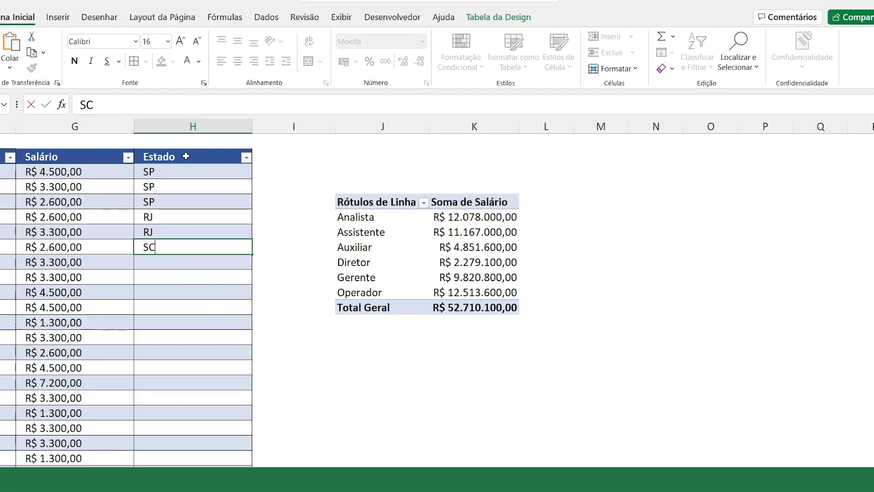
key("Return")
left_click_drag(194, 175, 199, 246)
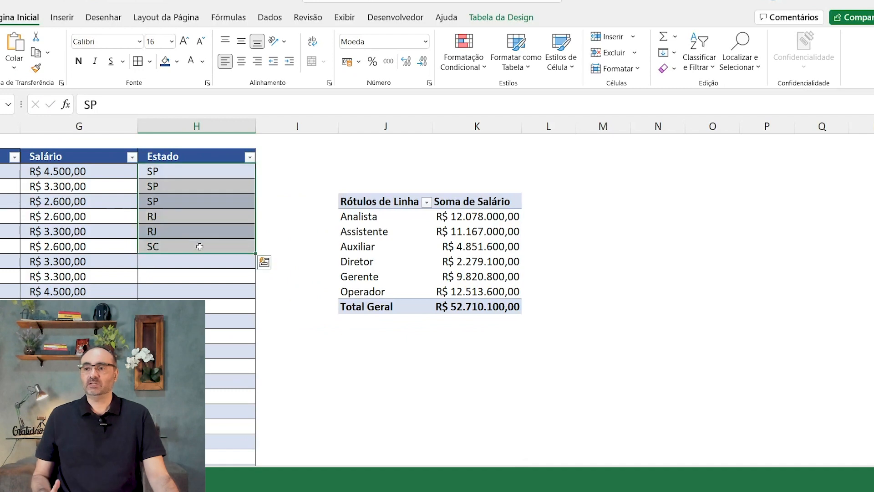
double_click(250, 253)
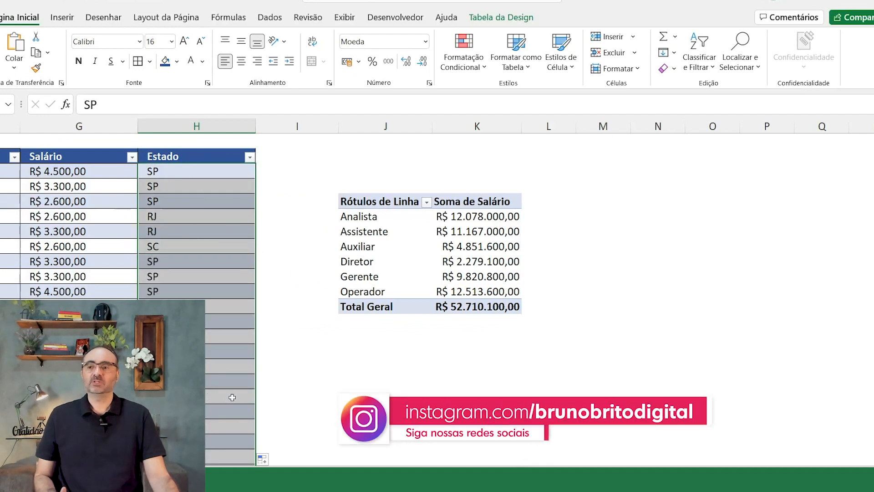
Refresh the pivot table so its field list includes the new Estado column.
left_click(435, 252)
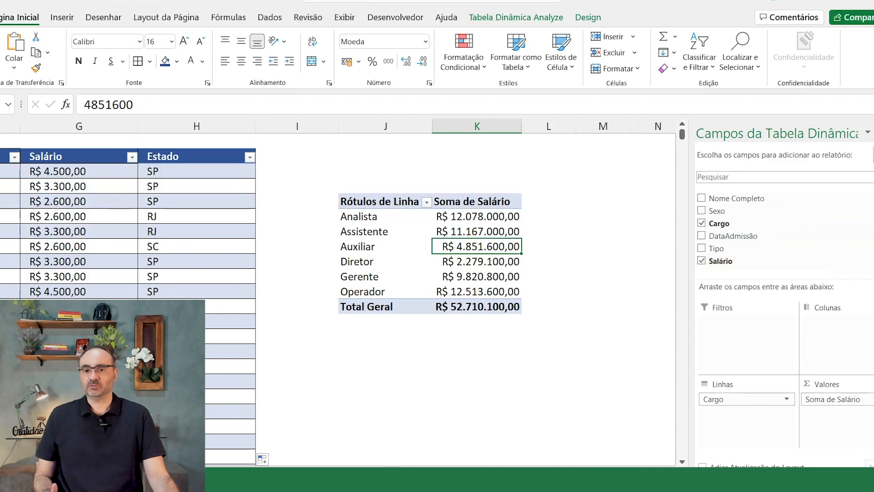
scroll(742, 255, "down", 1)
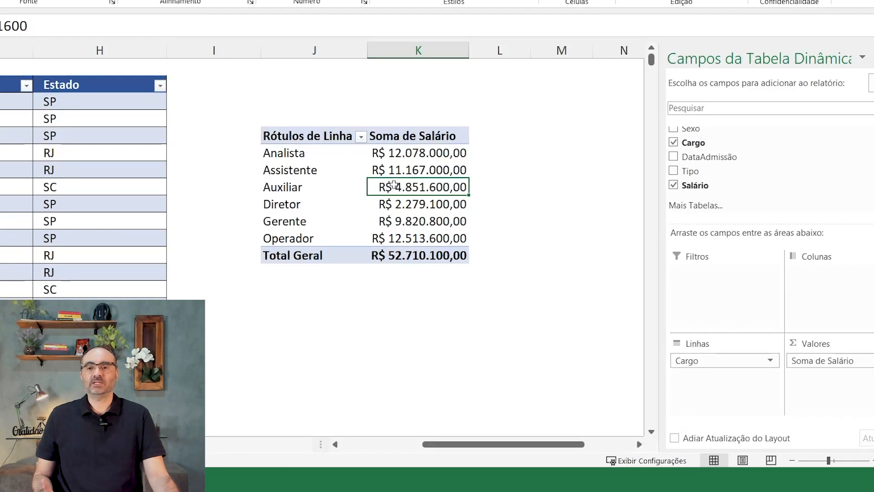
right_click(394, 184)
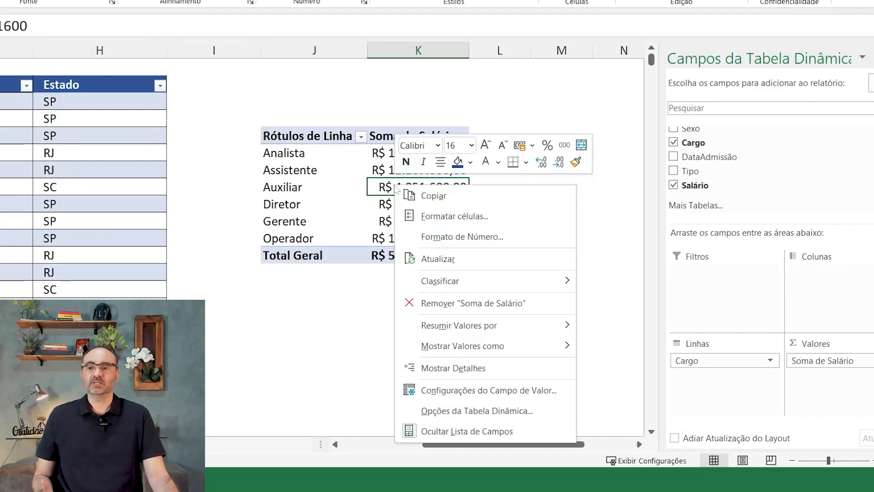
left_click(438, 259)
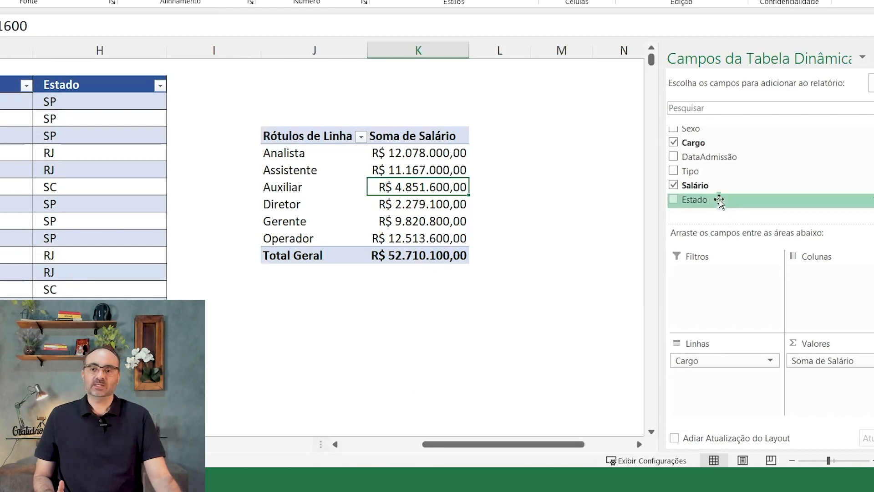
Add Estado as a report filter of the pivot table and filter it to SC.
left_click_drag(717, 199, 727, 289)
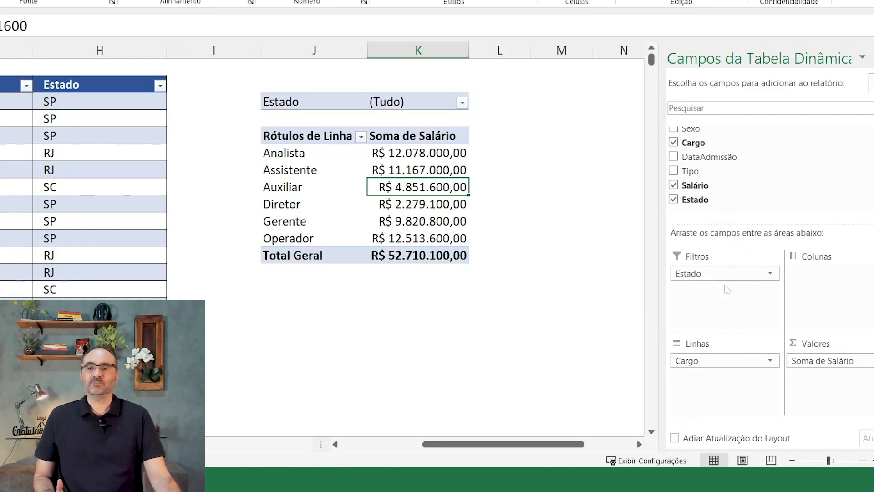
left_click(462, 103)
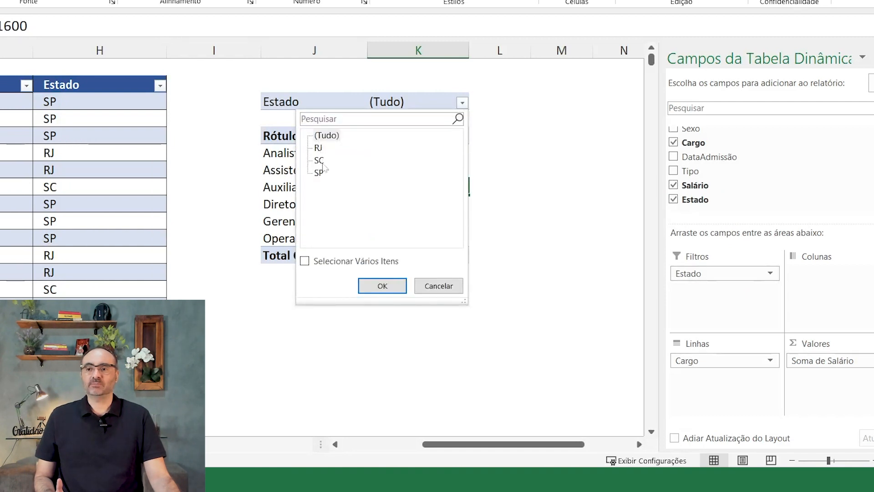
left_click(383, 285)
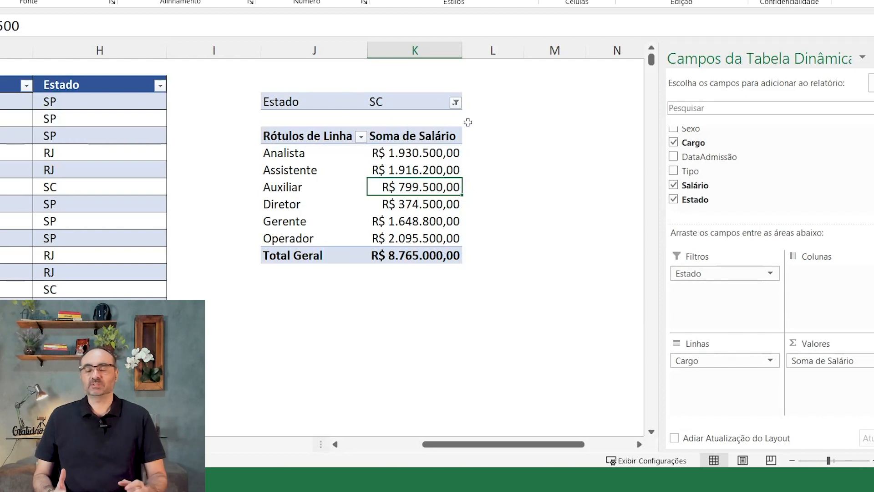
Add a new record directly below the last row of the employee table by entering the employee's full name under Nome Completo.
left_click_drag(578, 444, 501, 444)
left_click_drag(652, 61, 654, 442)
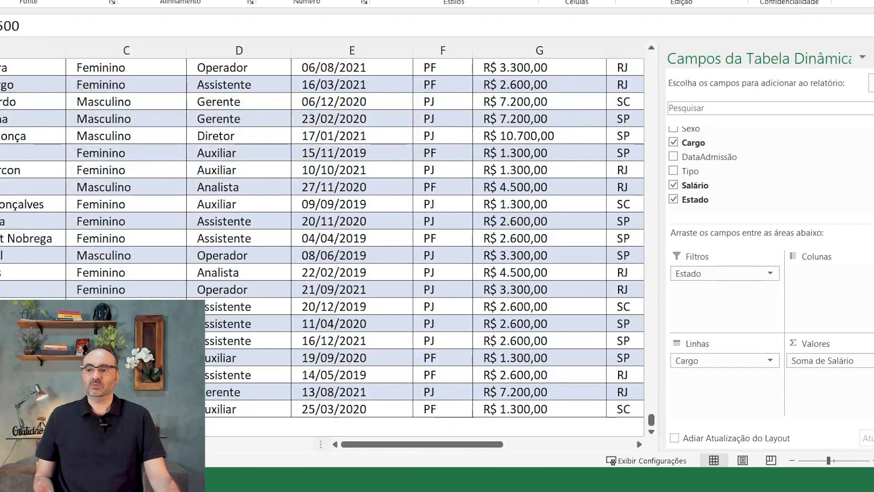
left_click(33, 426)
scroll(32, 426, "down", 3)
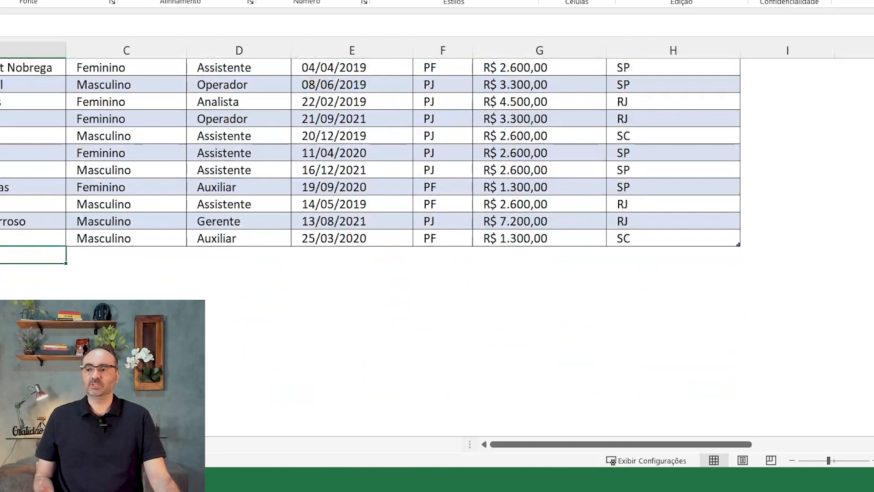
scroll(16, 275, "left", 3)
type("cA")
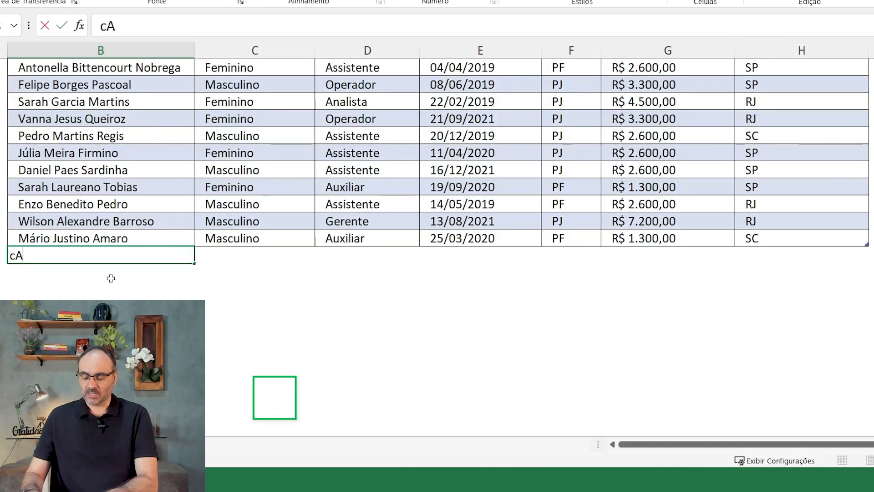
type("RLOS")
key("BackSpace")
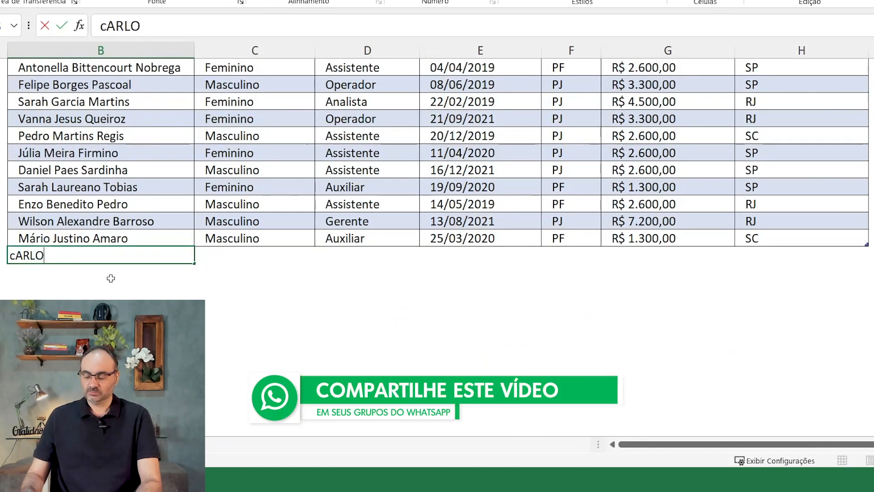
key("BackSpace")
key("BackSpace")
key("BackSpace")
key("BackSpace")
key("BackSpace")
type("Cr")
key("BackSpace")
type("arlos")
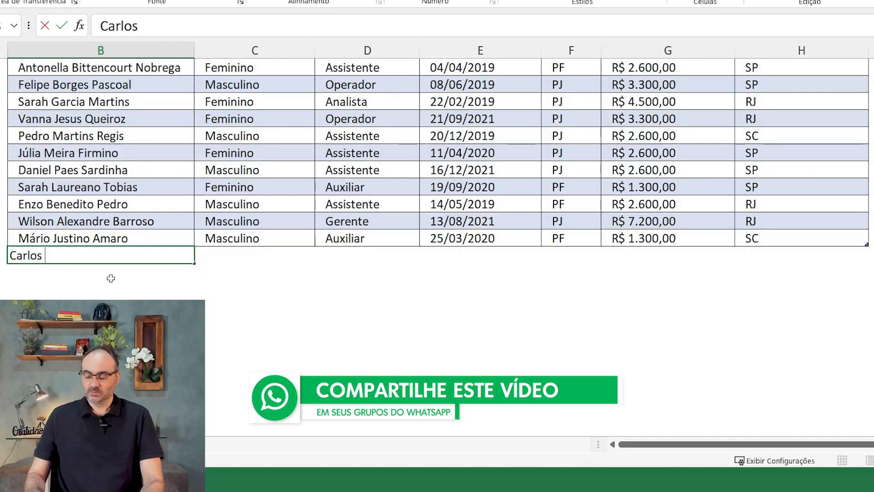
type(" Santos")
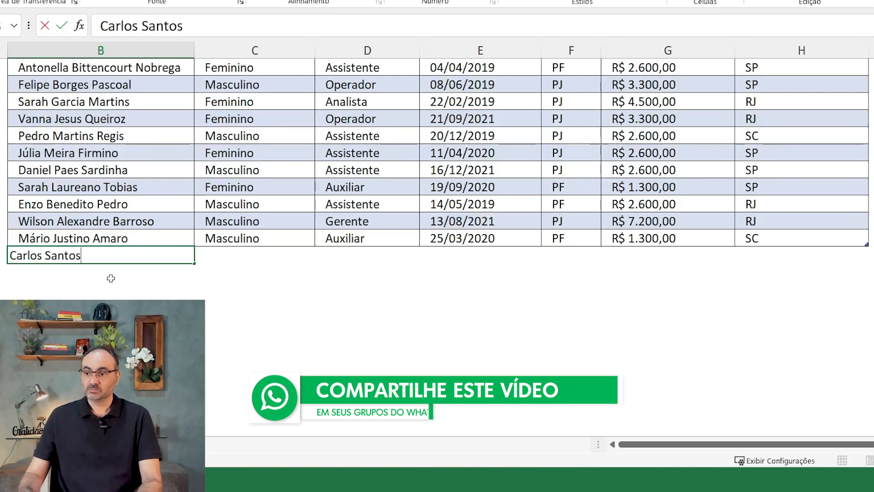
type(" Silva")
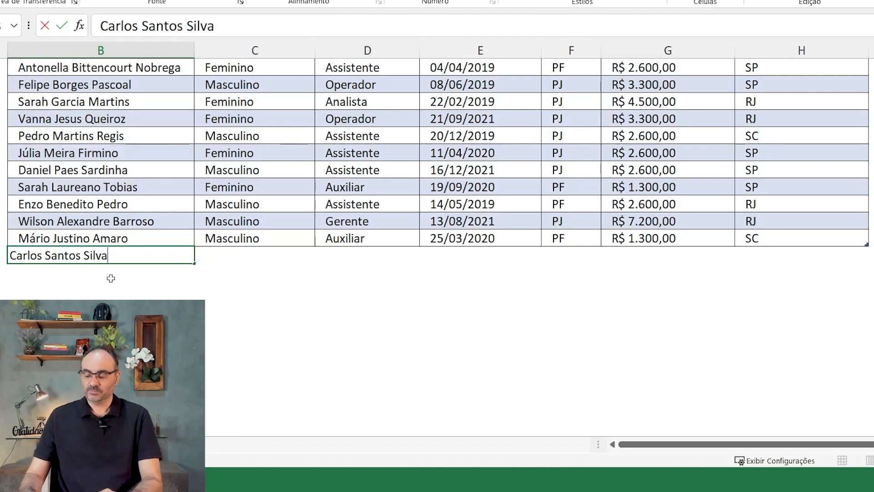
key("Tab")
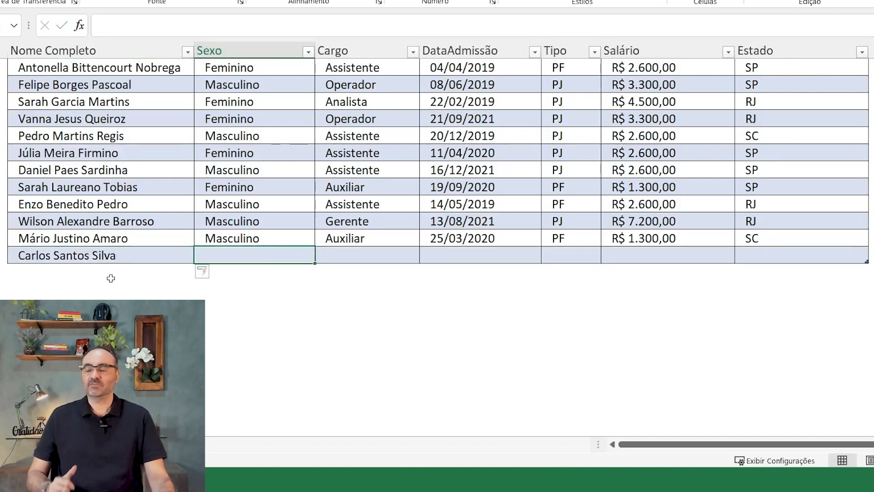
Fill in the new employee's record with Sexo Masculino, Cargo Gerente and DataAdmissão 25/11/2021.
left_click_drag(81, 258, 833, 257)
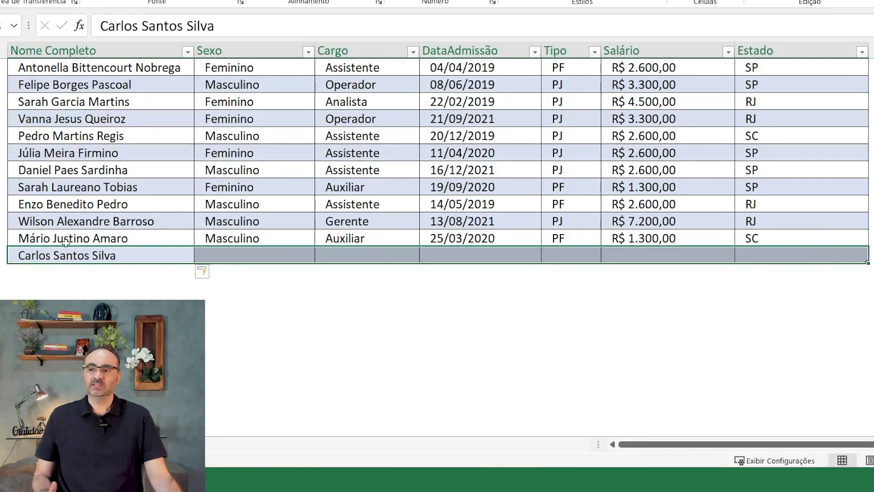
left_click(123, 257)
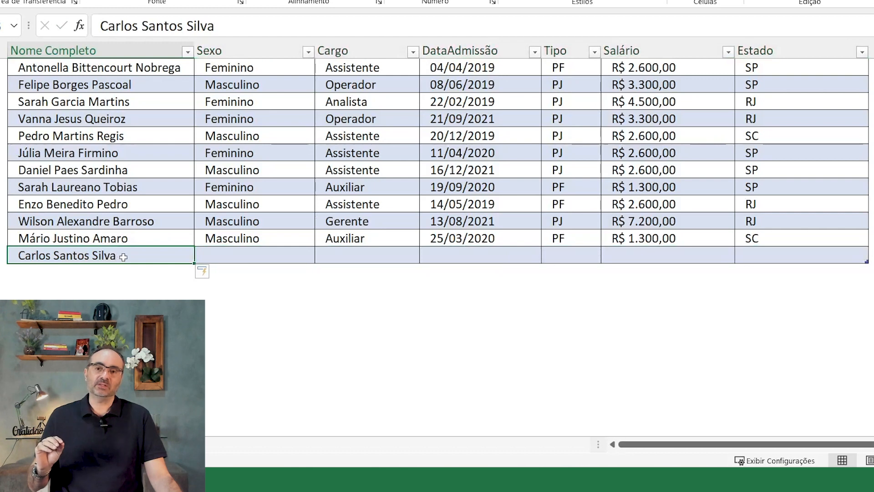
left_click(276, 260)
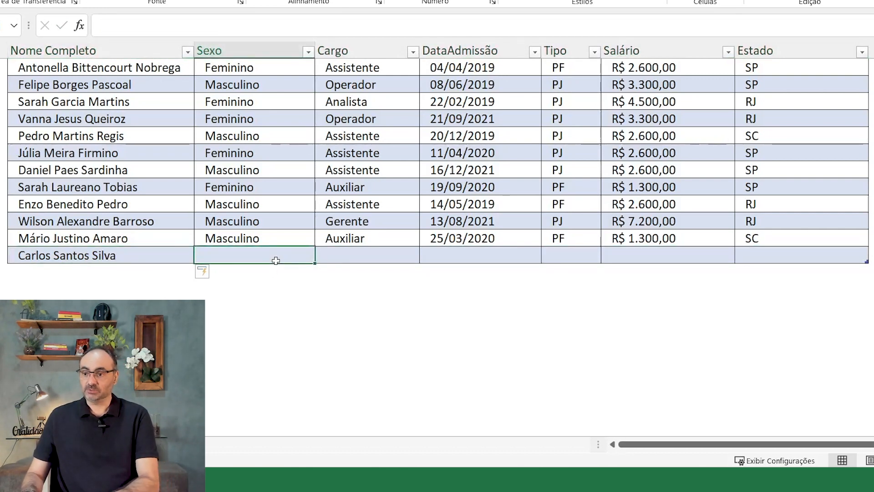
type("Masculino")
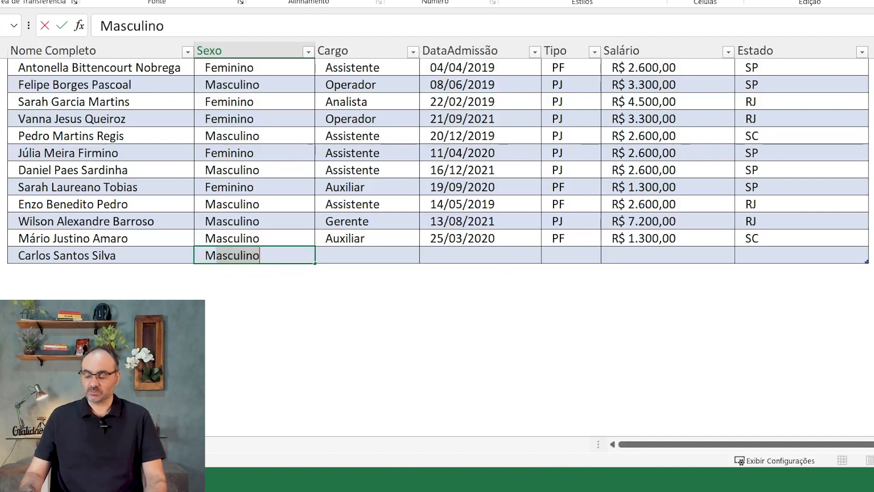
key("Tab")
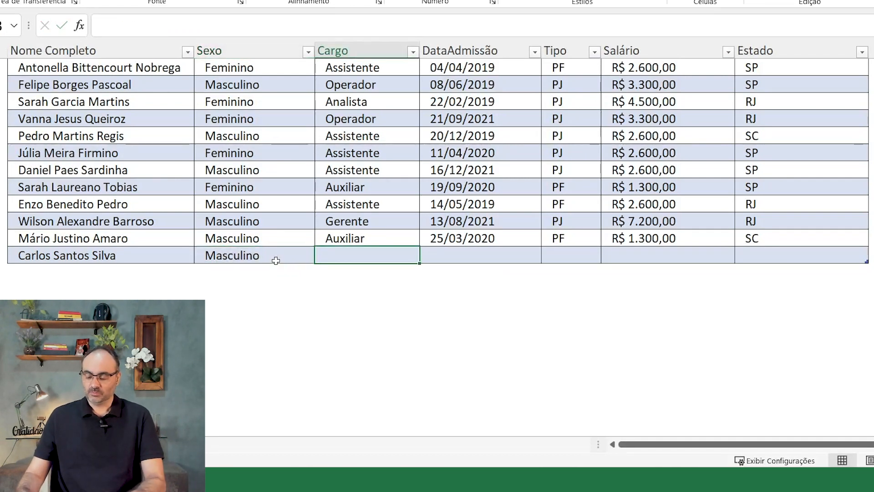
type("Ger")
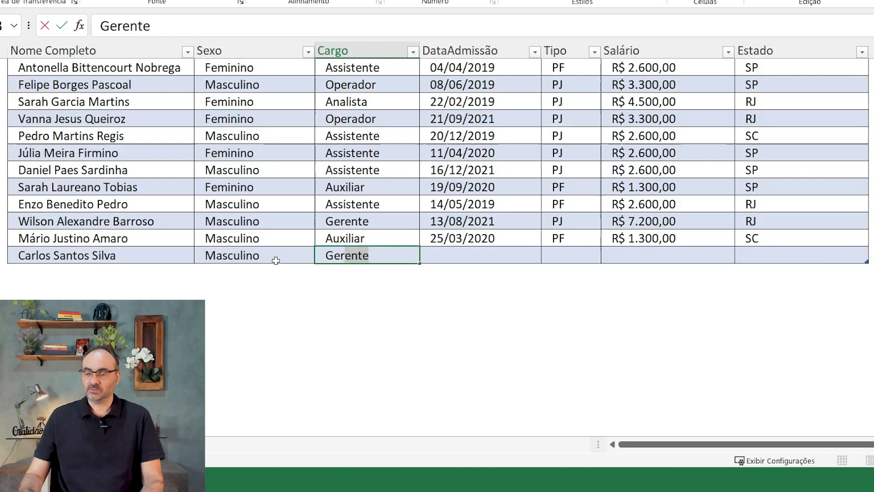
key("Tab")
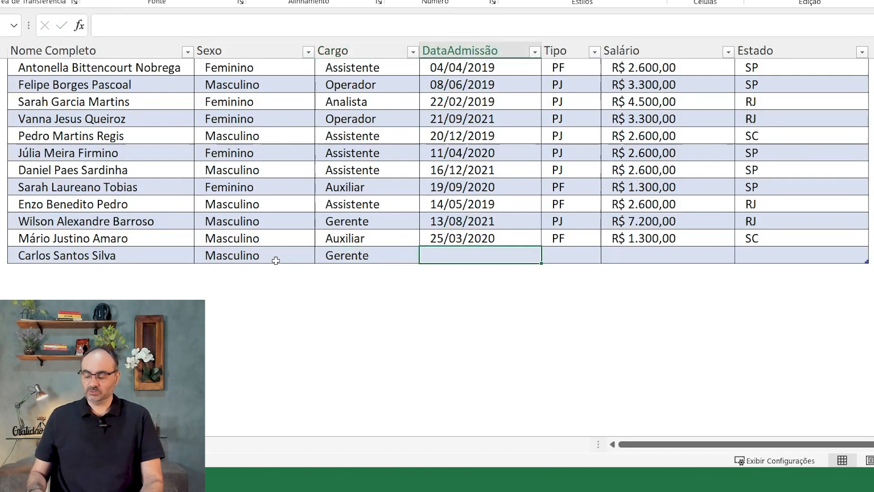
type("25/11/2021")
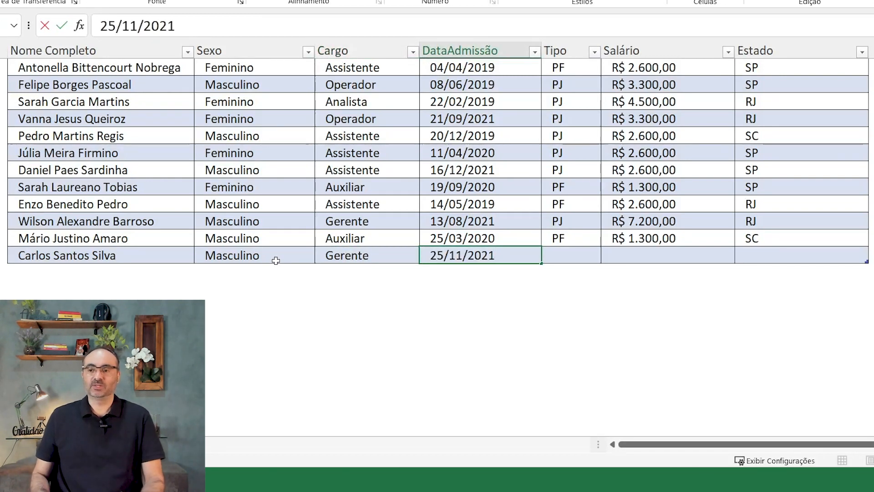
key("Tab")
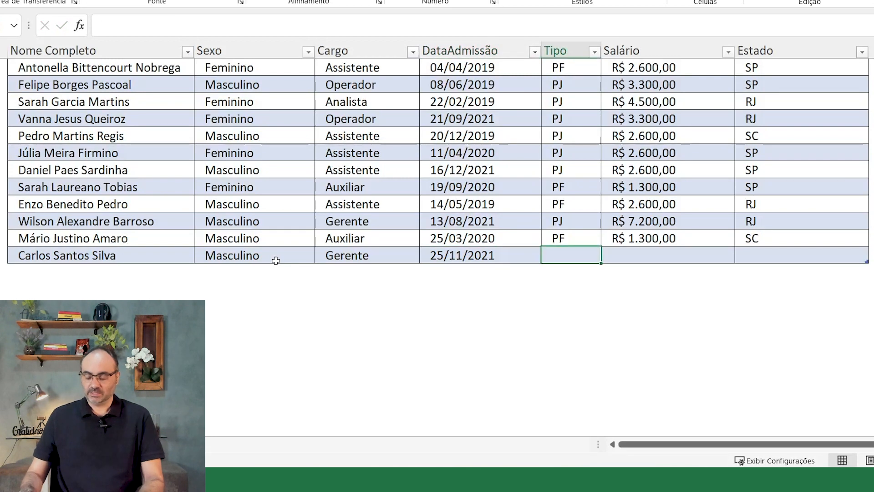
Complete the new employee's record with Tipo PF, Salário 7000 and Estado SP.
type("PF")
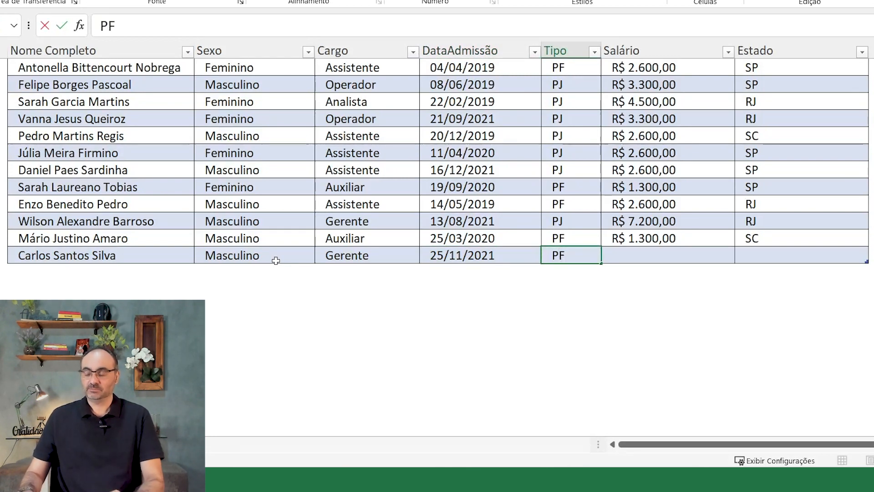
key("Tab")
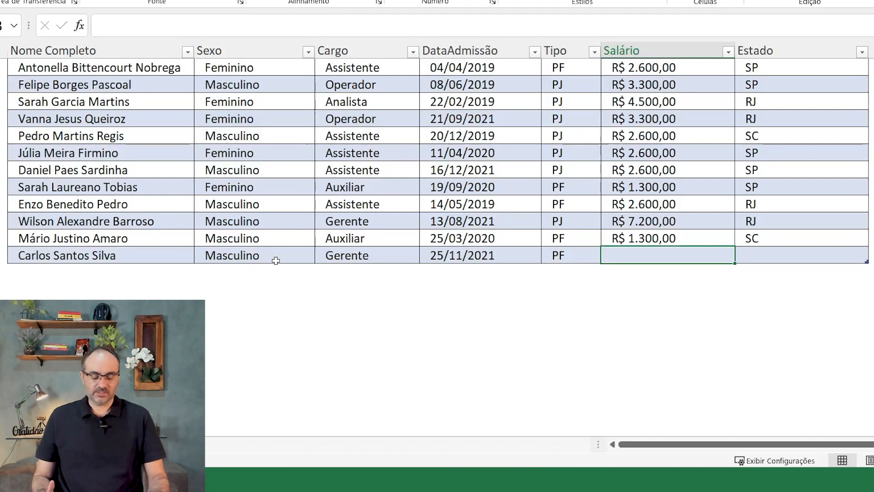
type("7000")
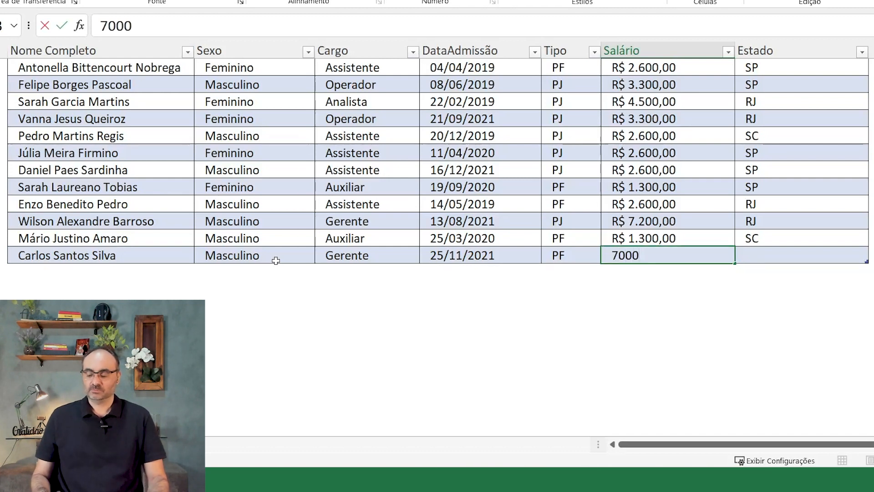
key("Tab")
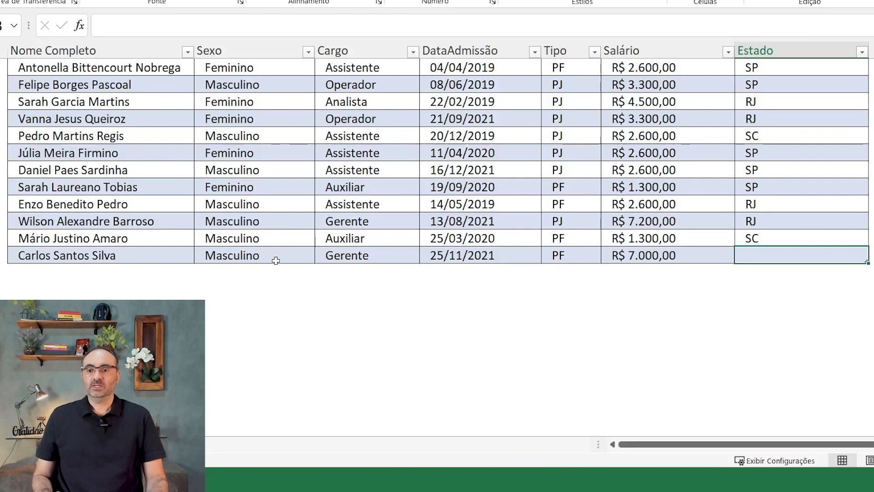
type("S")
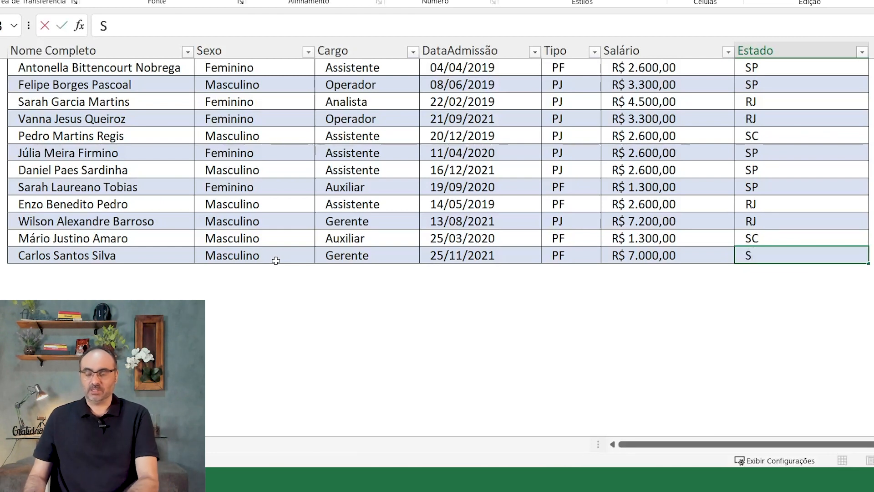
type("P")
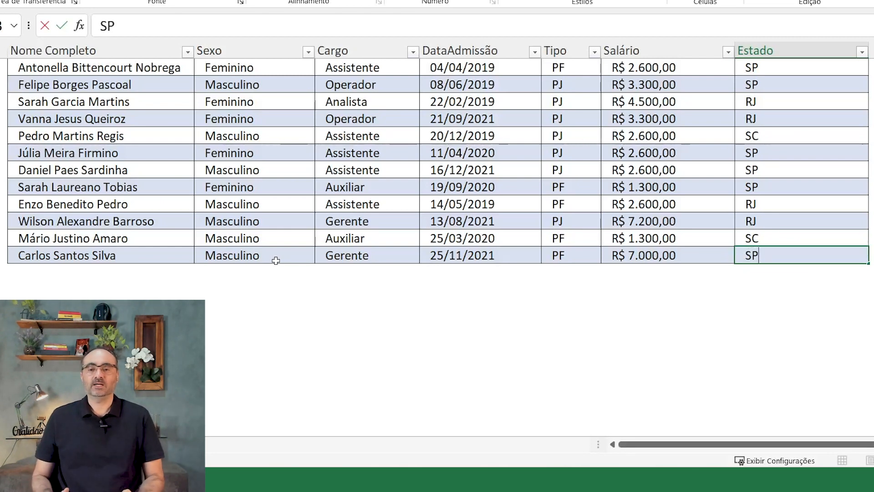
key("Return")
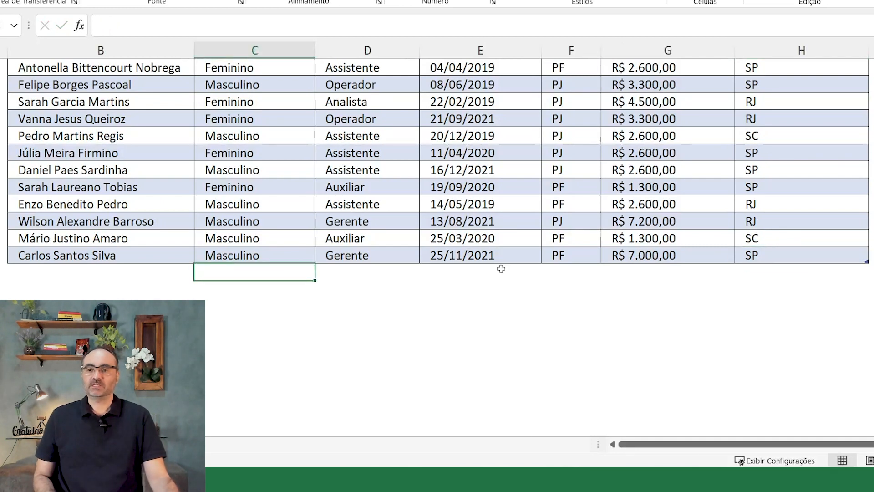
Change the new employee's Salário in the table's last row to 99999999.
left_click(684, 256)
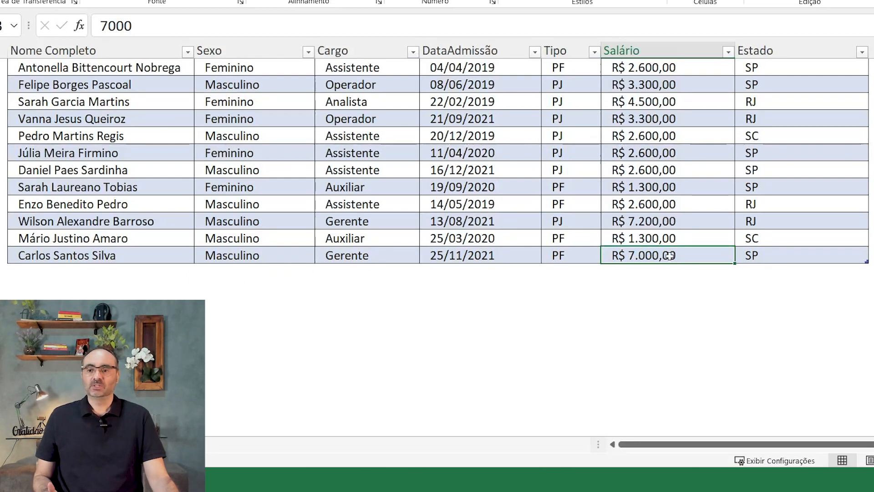
type("99999999")
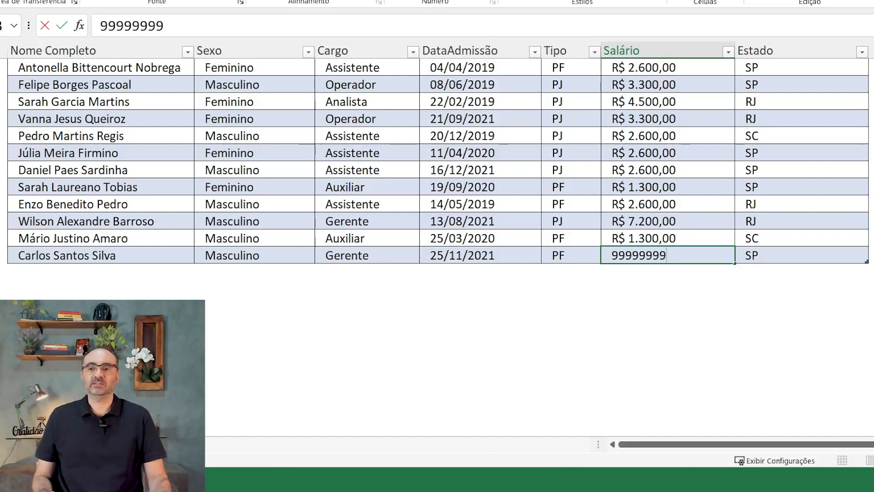
key("Return")
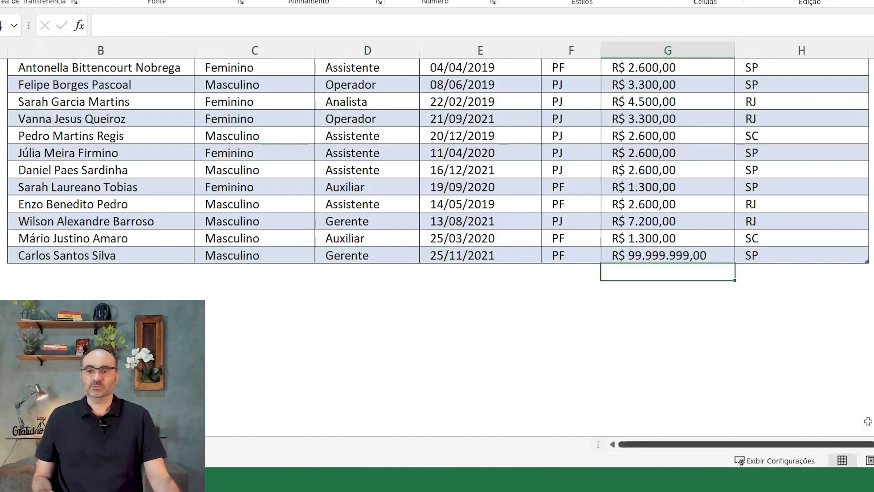
Return to the pivot table, refresh it to include the new employee record, and widen column K.
left_click_drag(873, 422, 873, 368)
left_click(795, 330)
key("ctrl+shift+Up")
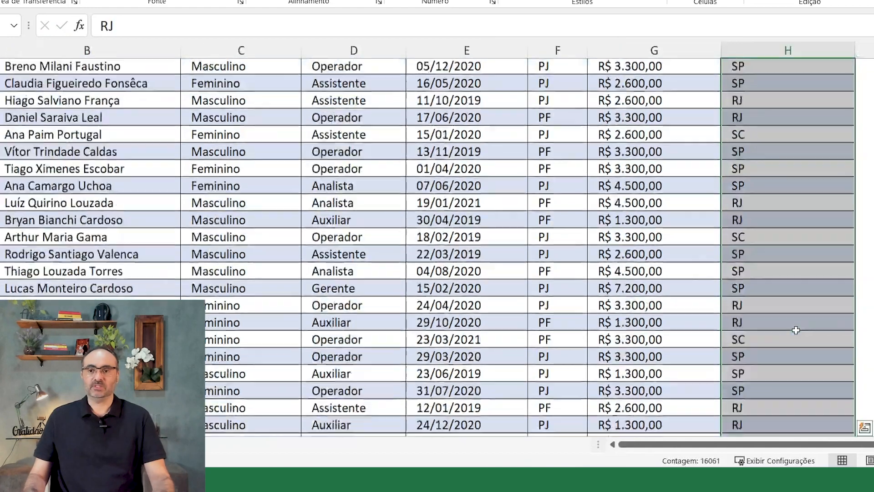
left_click_drag(810, 445, 873, 446)
left_click(395, 119)
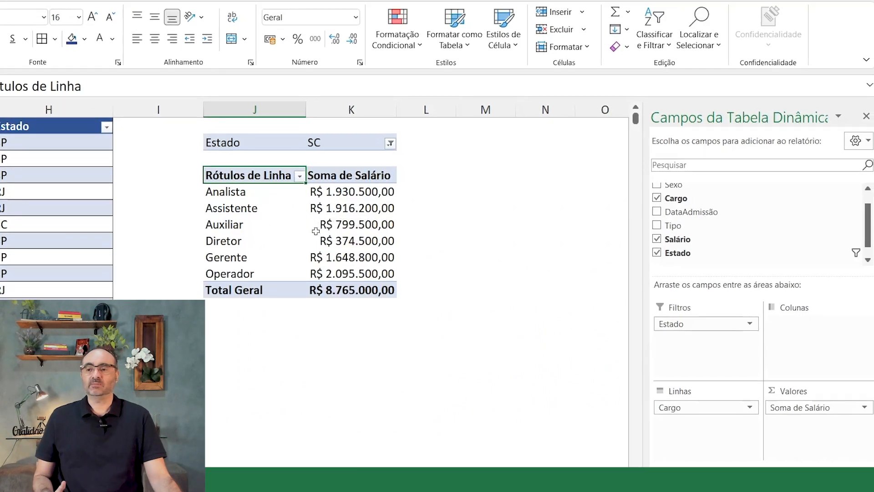
left_click_drag(231, 259, 348, 257)
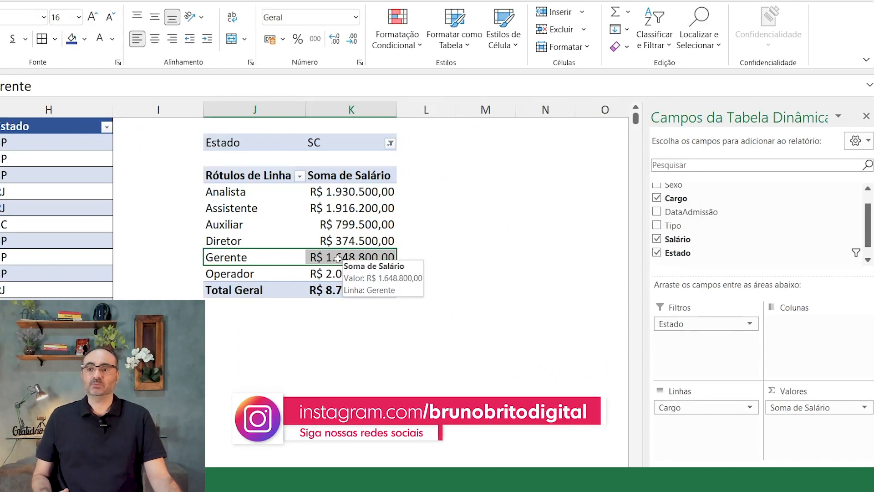
right_click(337, 258)
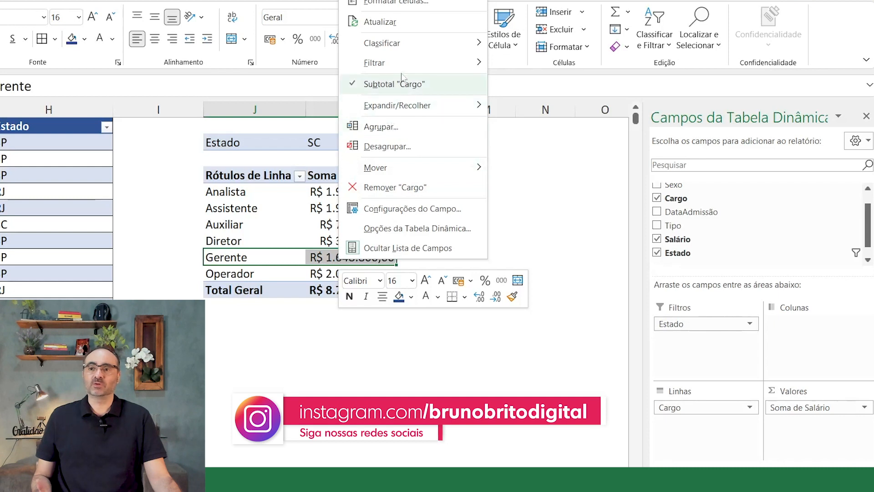
left_click(380, 22)
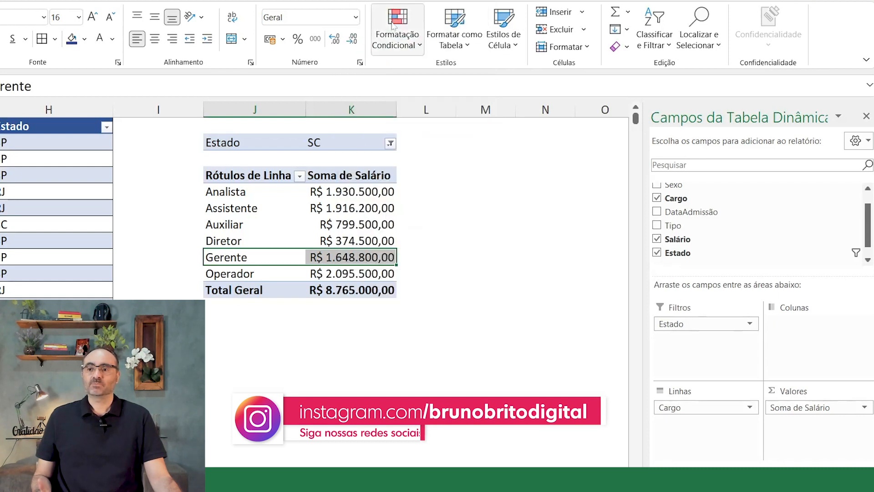
left_click_drag(396, 110, 440, 109)
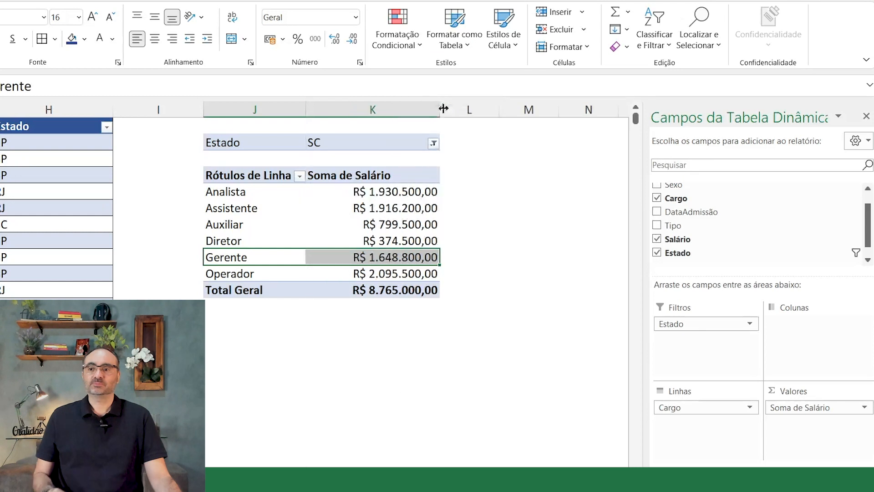
Filter the pivot table's Estado to SP and select the Gerente row.
left_click(434, 144)
left_click(297, 211)
left_click(350, 320)
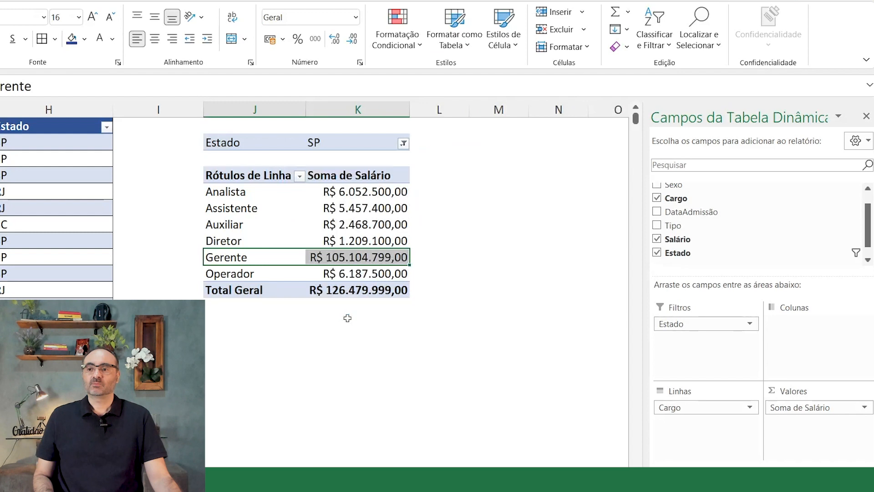
left_click_drag(218, 258, 353, 260)
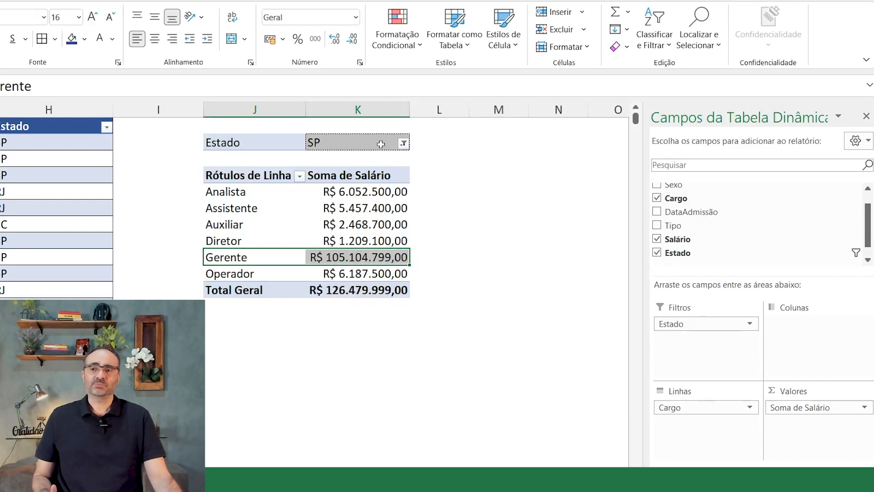
Switch the pivot table's Estado filter to RJ and after that to SC.
left_click(403, 143)
left_click(265, 187)
left_click(327, 320)
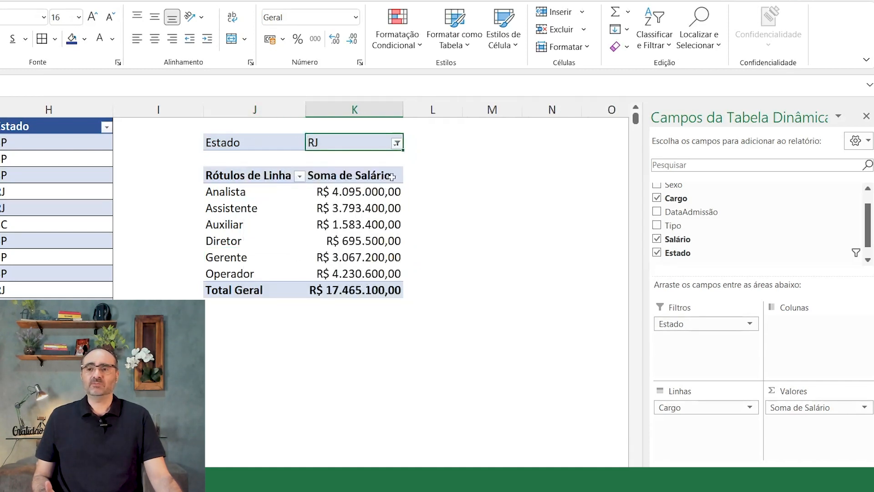
left_click(397, 143)
left_click(259, 199)
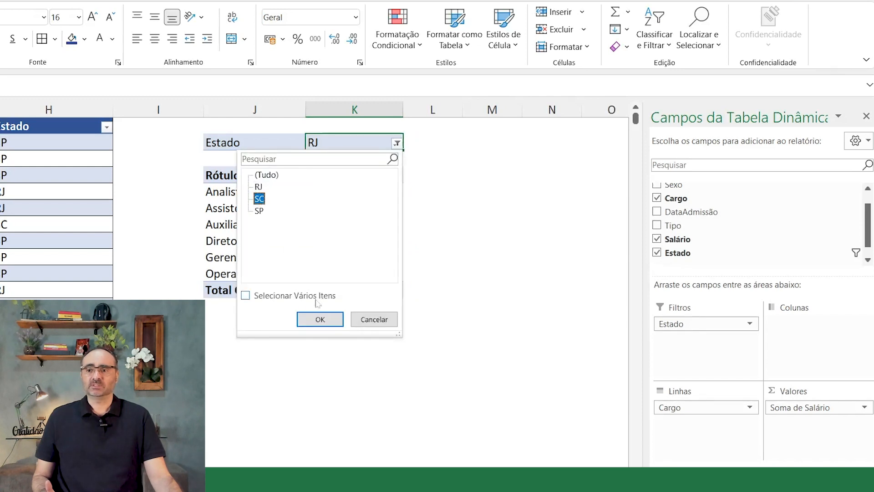
left_click(321, 319)
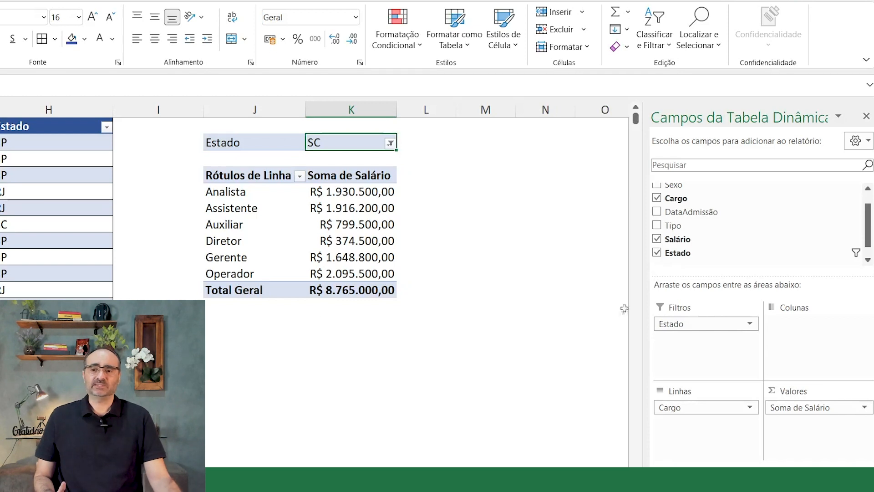
Remove the Estado report filter from the pivot table, add Tipo as its column field, and select the PF salary sums.
left_click(750, 323)
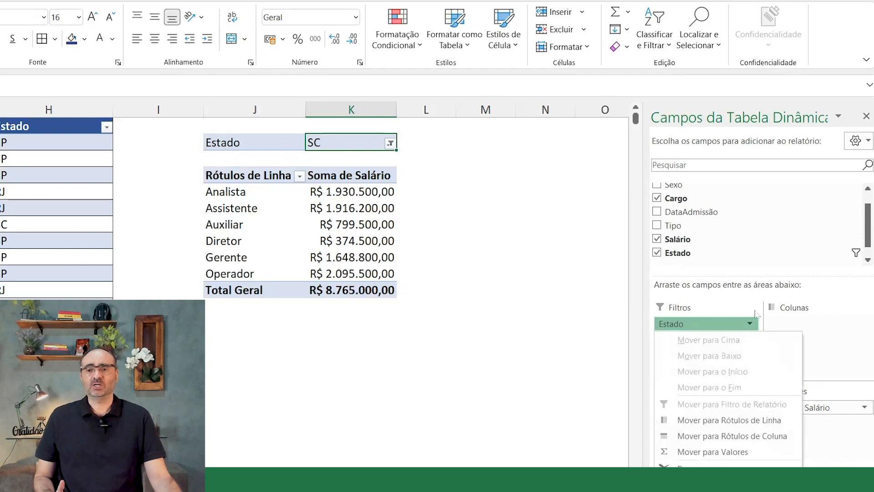
left_click_drag(701, 330, 510, 295)
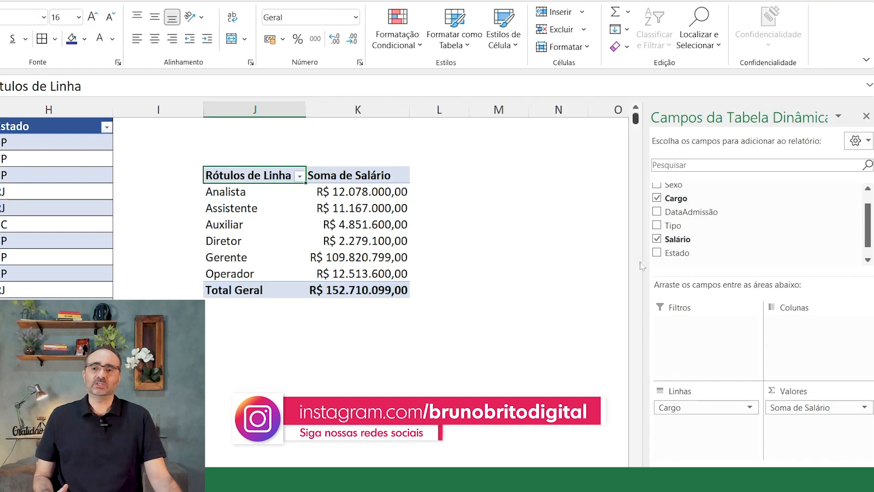
left_click_drag(679, 230, 825, 350)
scroll(79, 218, "right", 5)
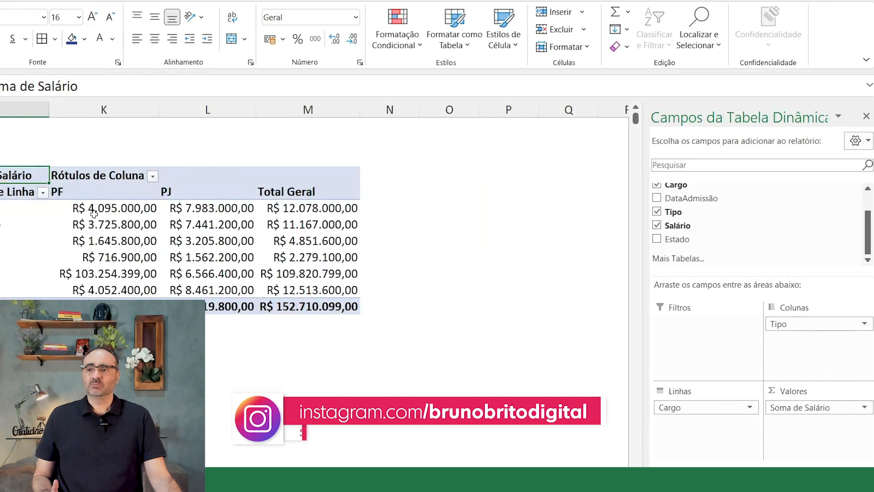
left_click(95, 193)
left_click_drag(82, 208, 94, 289)
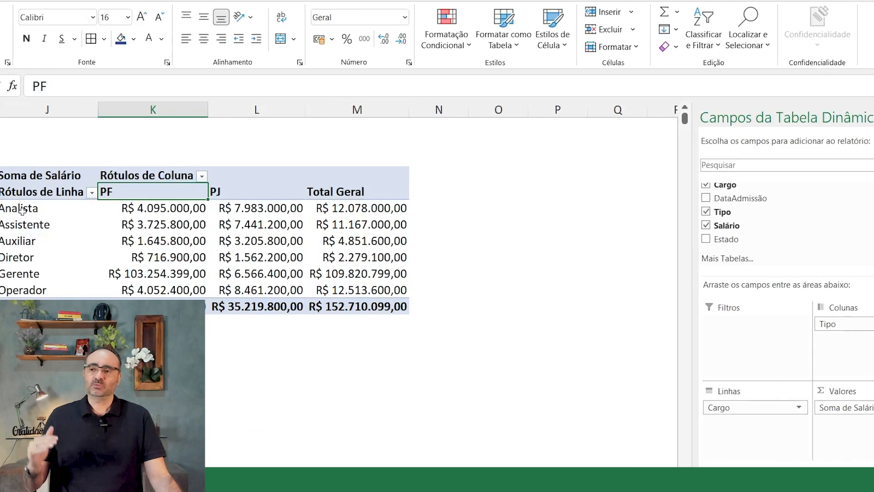
left_click_drag(199, 205, 209, 306)
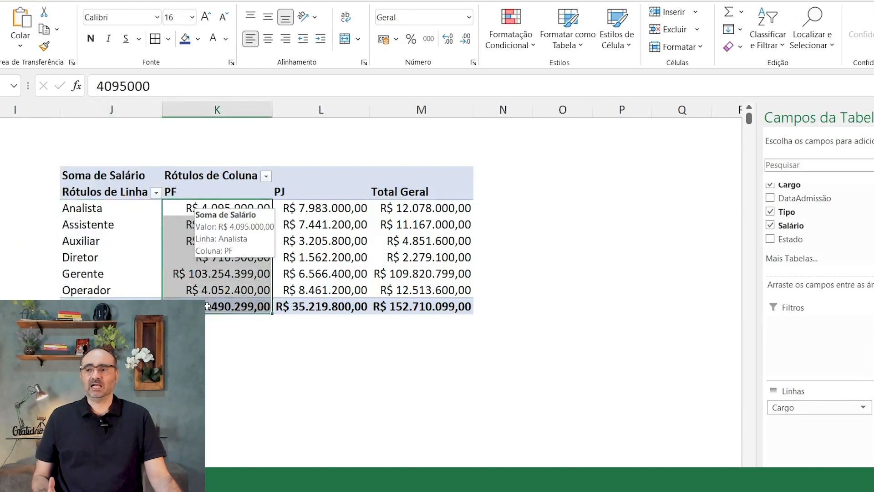
Review the pivot table's PJ salary sums, the Total Geral column, the PF column, and the Gerente value under PF.
left_click(223, 191)
left_click_drag(306, 206, 313, 290)
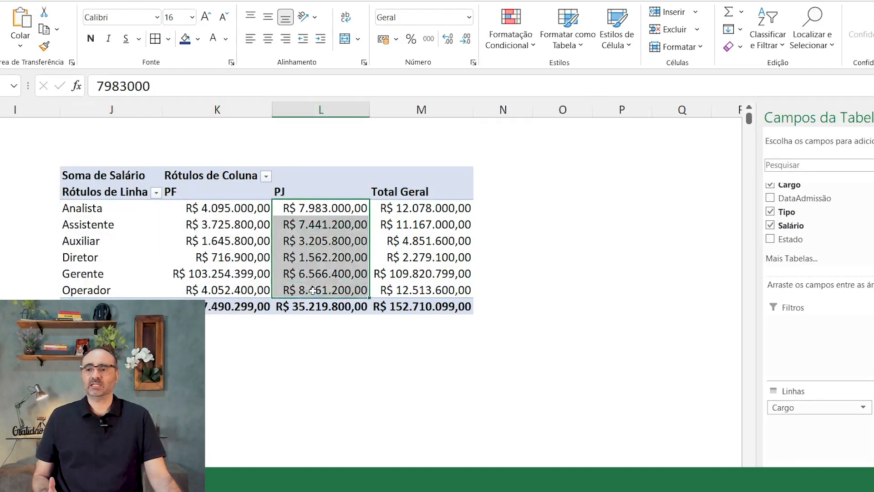
left_click(436, 196)
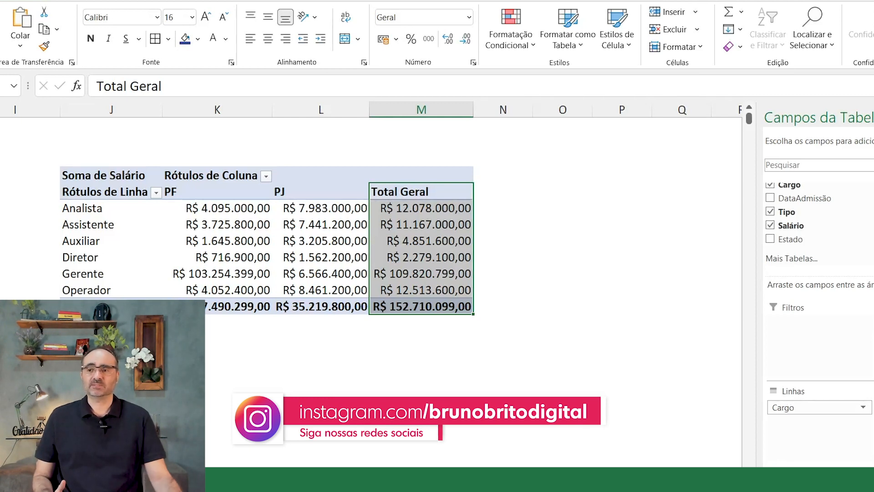
left_click(205, 186)
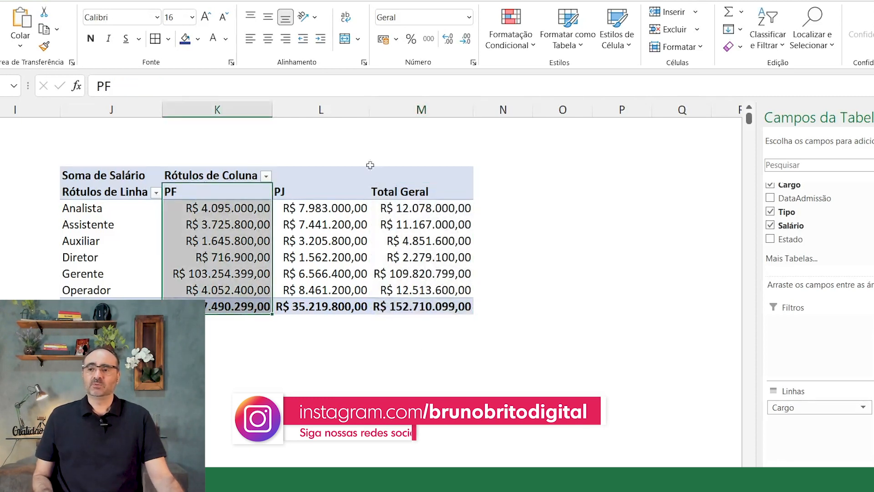
left_click(236, 274)
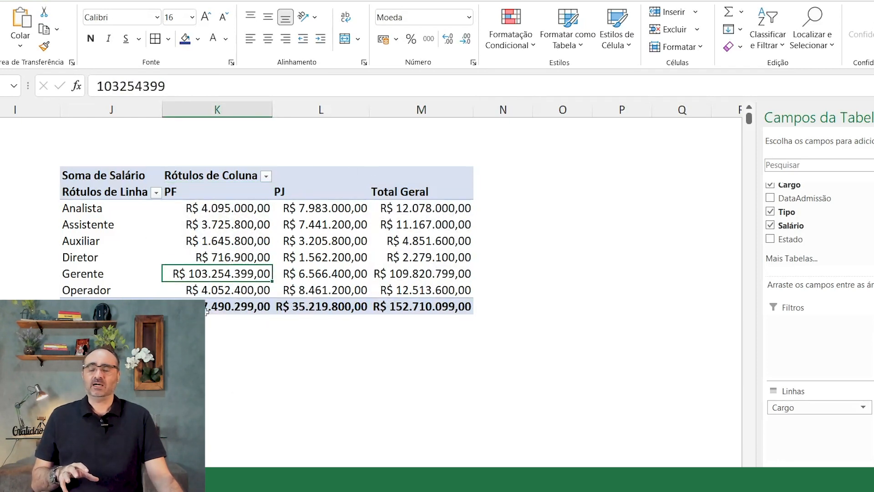
mouse_move(254, 226)
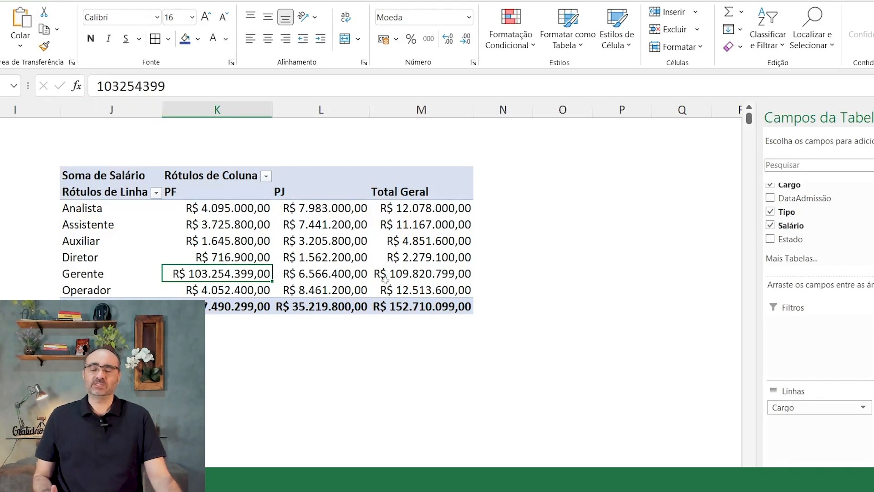
Insert a slicer for the Estado field in the pivot table.
left_click(378, 242)
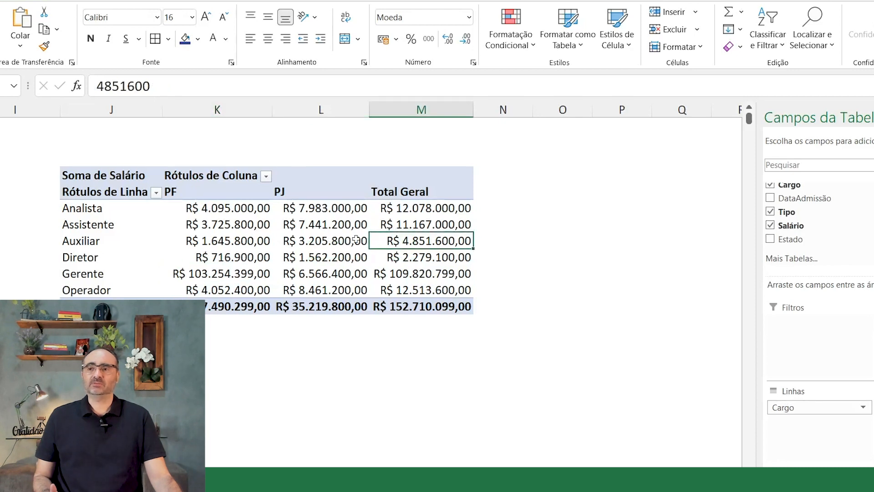
left_click(616, 1)
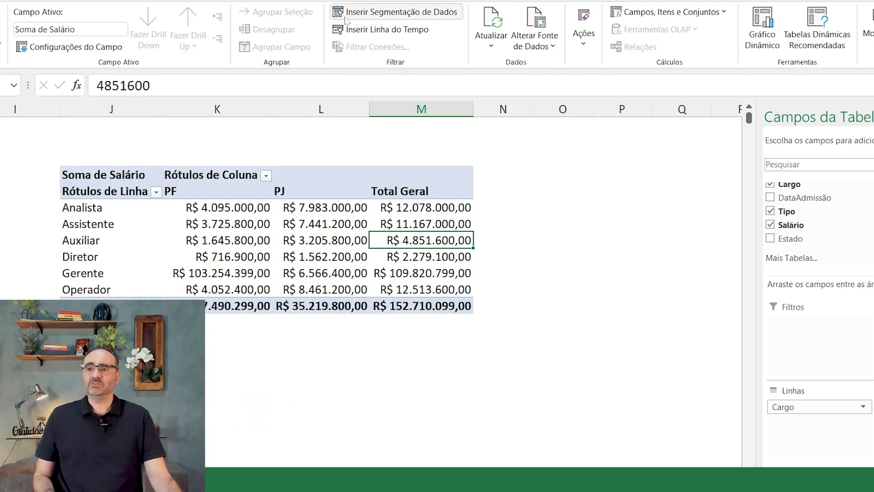
left_click(418, 19)
left_click_drag(477, 215, 575, 106)
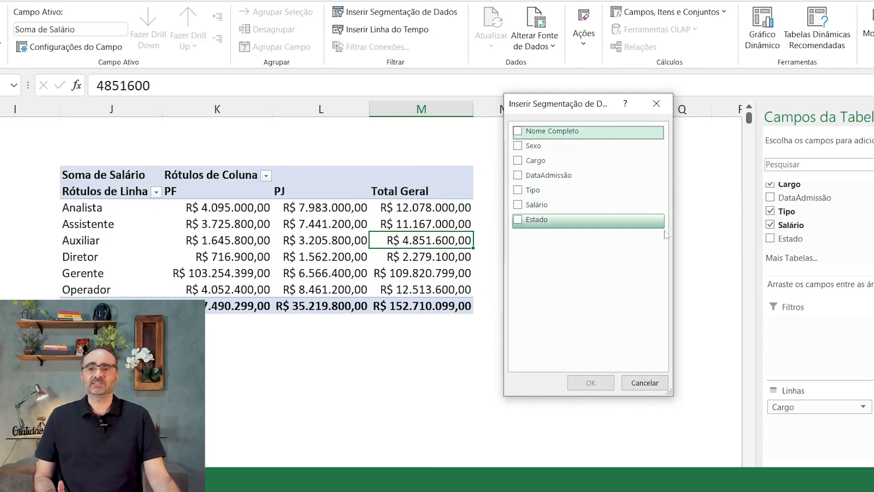
left_click(521, 220)
left_click(590, 383)
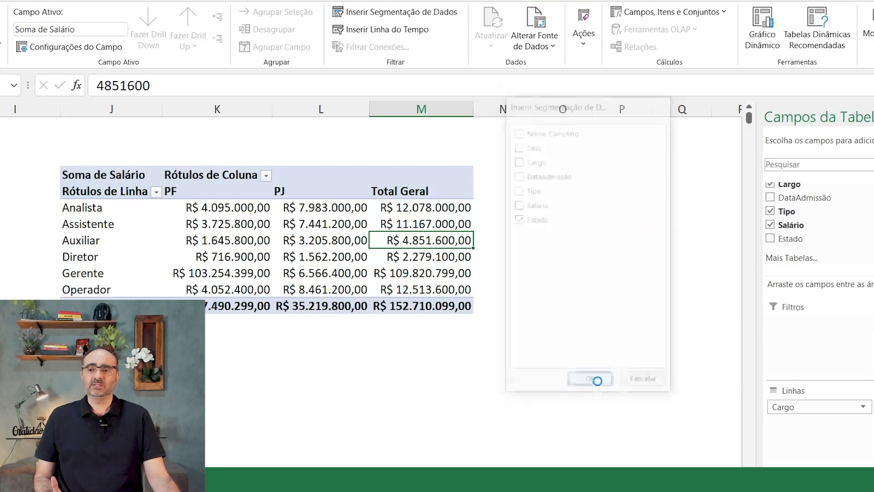
Place the Estado slicer beside the pivot table and resize it to about 4.62 cm high and 9.4 cm wide.
left_click_drag(365, 237, 569, 170)
left_click_drag(592, 372, 592, 260)
left_click_drag(648, 209, 742, 211)
left_click_drag(623, 173, 577, 184)
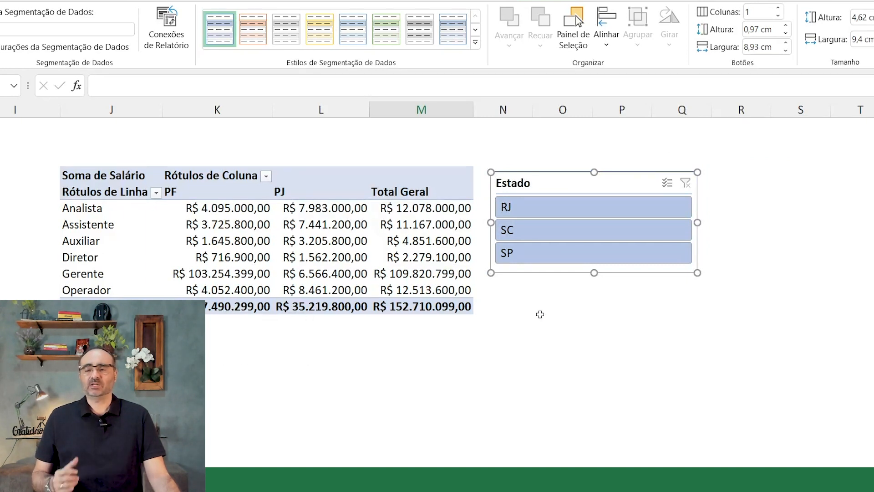
Filter the pivot table with the Estado slicer to RJ and after that to SP, and move the slicer slightly upward.
left_click(528, 209)
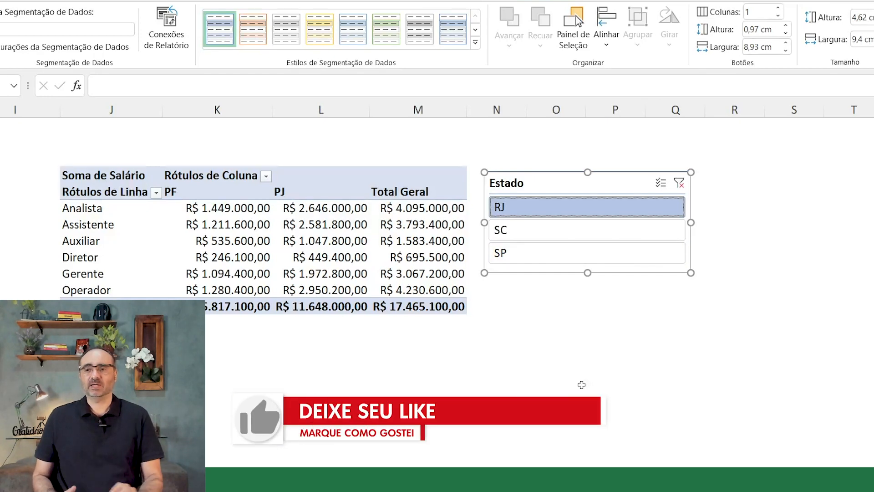
left_click(542, 255)
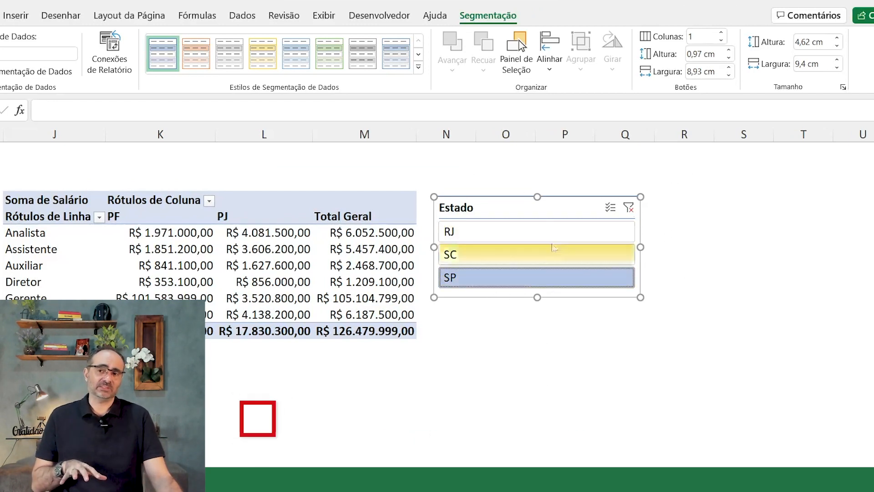
mouse_move(507, 201)
left_mouse_down()
mouse_move(504, 182)
mouse_move(505, 196)
left_mouse_up()
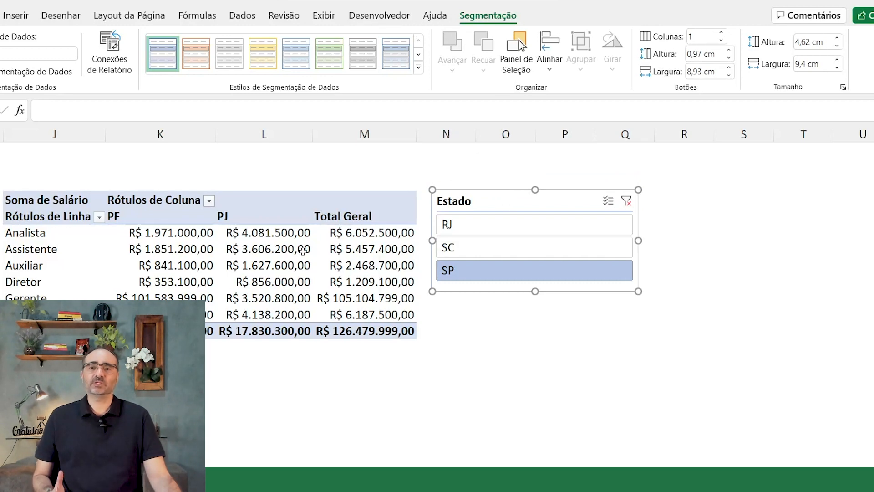
left_click(301, 266)
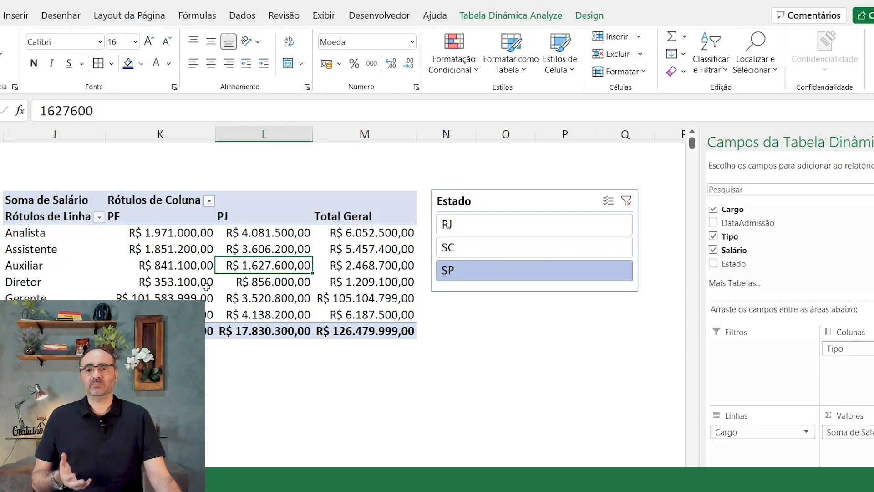
left_click(539, 197)
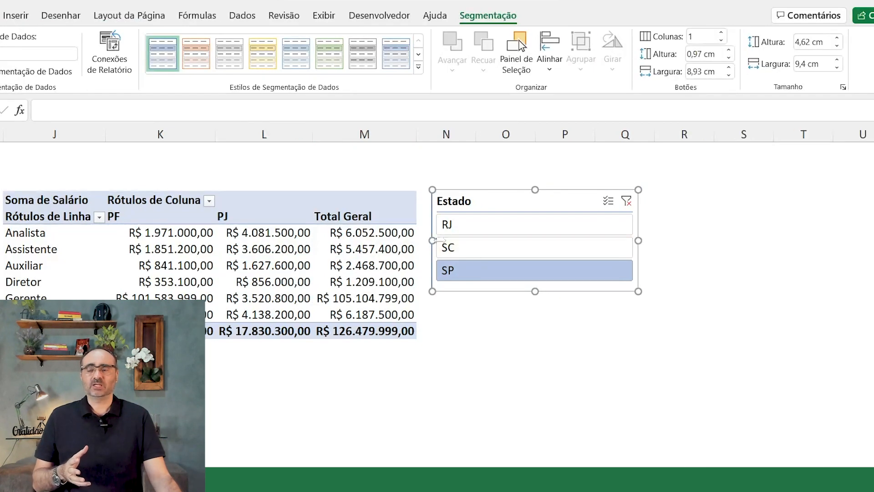
Insert a timeline for the DataAdmissão field in the pivot table.
left_click(272, 261)
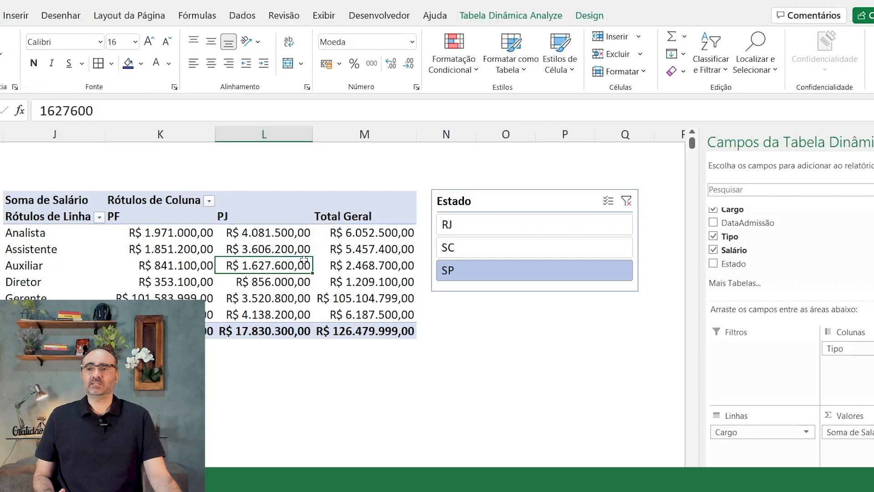
left_click(521, 18)
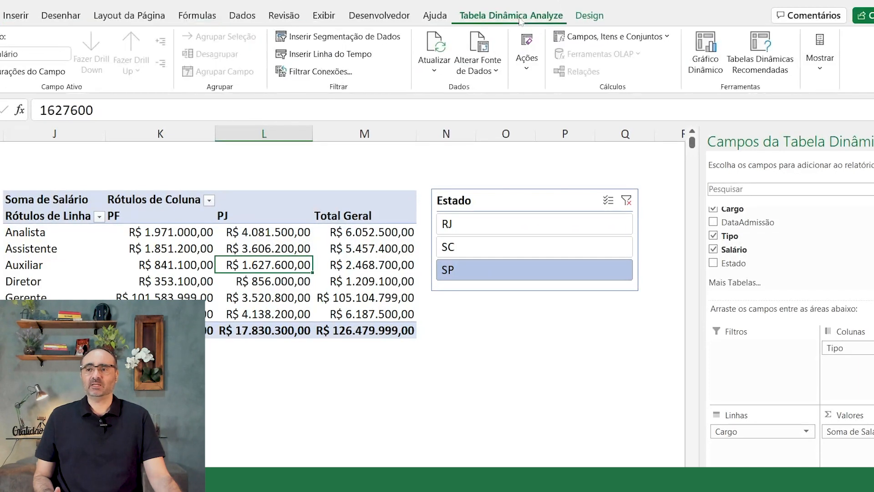
left_click(335, 57)
left_click(466, 210)
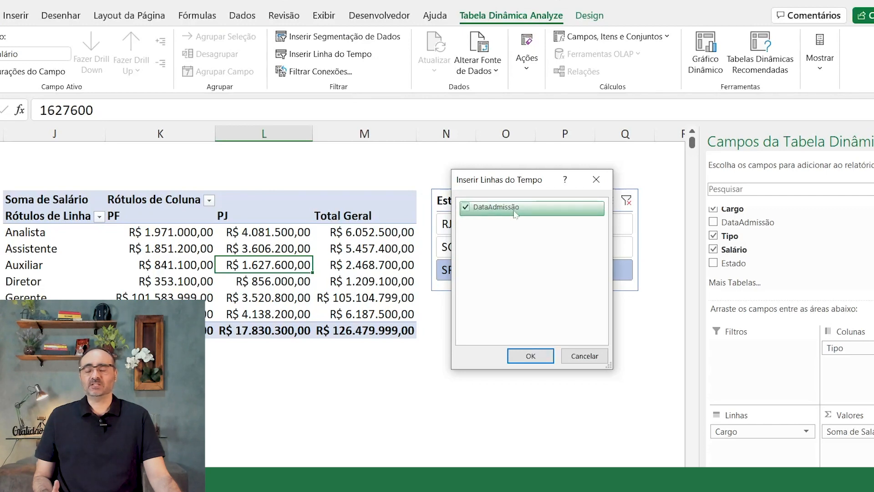
left_click(534, 358)
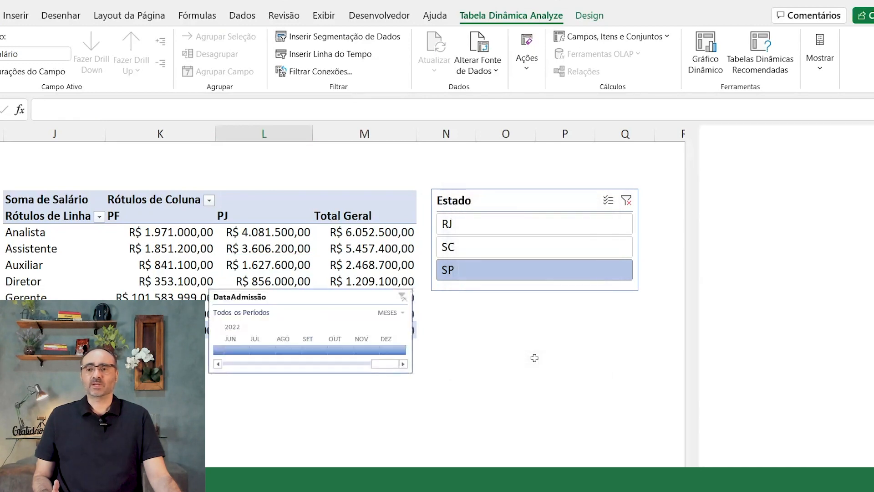
Place the DataAdmissão timeline below the Estado slicer and widen it to about 18.55 cm.
left_click_drag(332, 296, 557, 311)
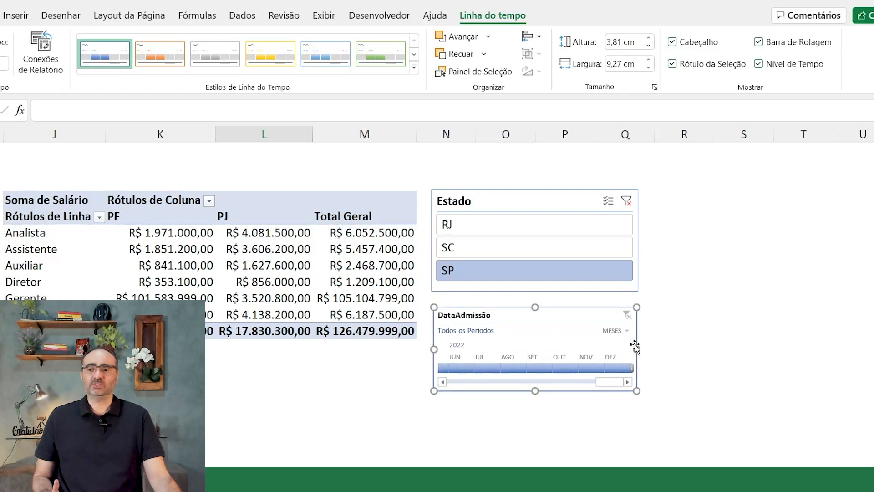
left_click_drag(637, 346, 840, 346)
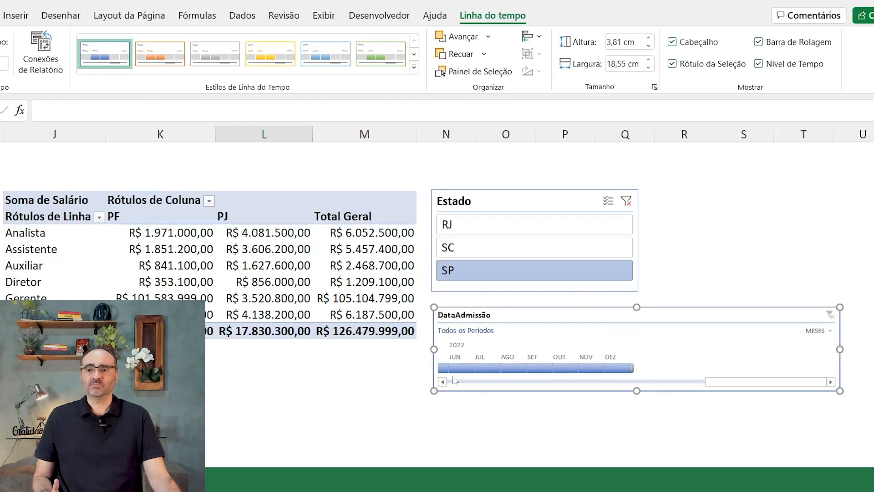
Filter the DataAdmissão timeline to January–March 2019 and after that to August–October 2019.
left_click_drag(712, 385, 454, 385)
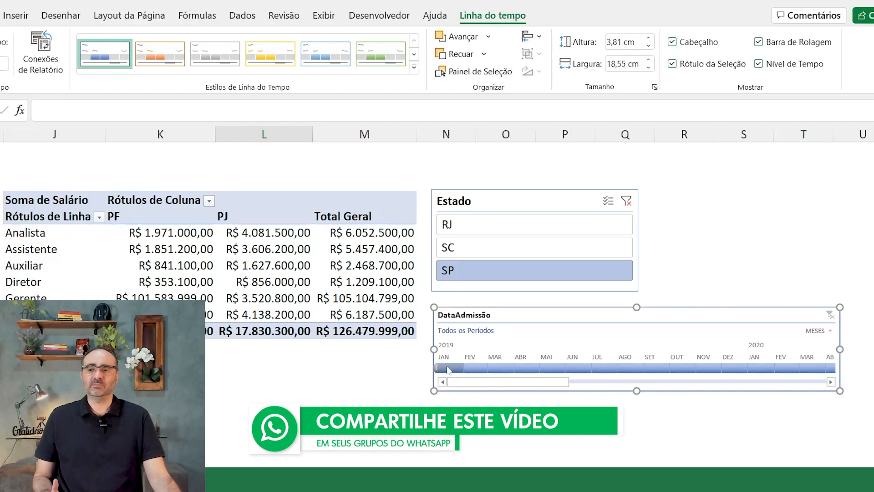
left_click_drag(449, 369, 503, 370)
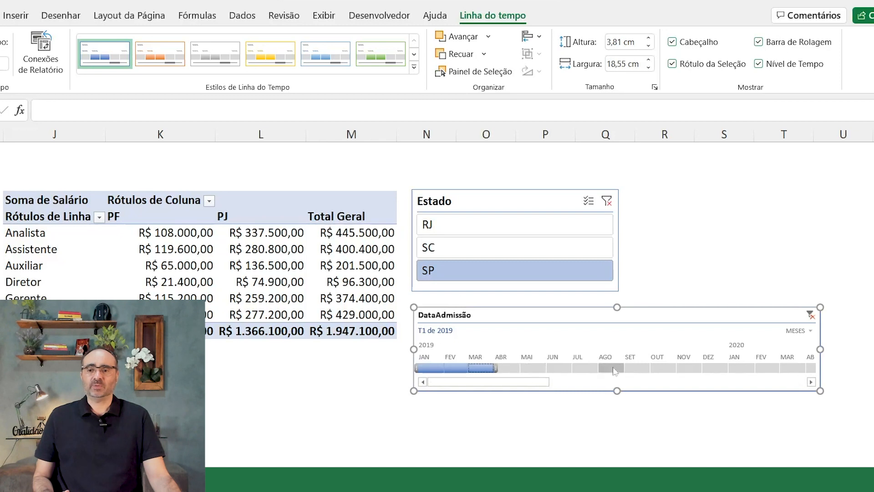
left_click_drag(614, 371, 668, 370)
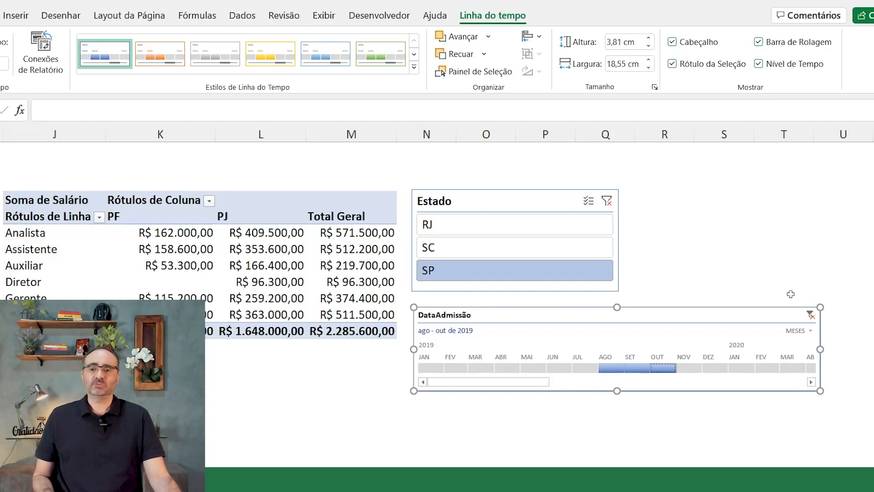
Switch the DataAdmissão timeline's time level to TRIMESTRES and filter it to T4 of 2020.
left_click(811, 331)
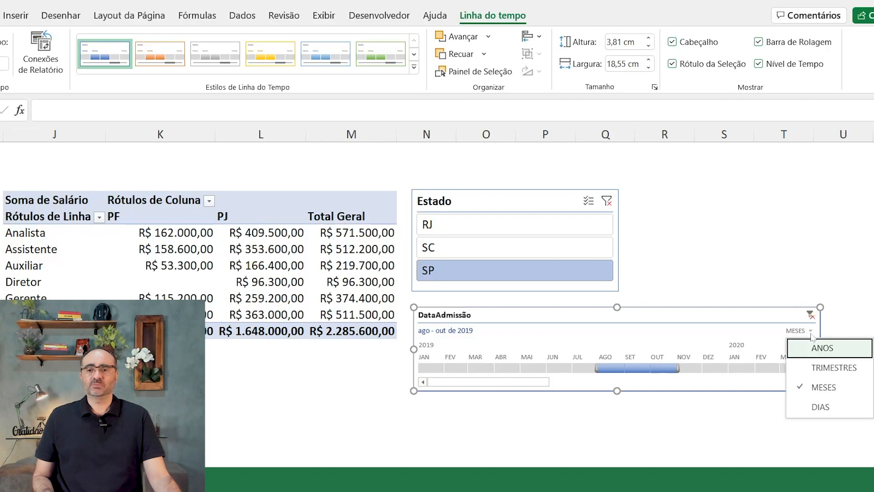
left_click(837, 368)
left_click(495, 369)
left_click(541, 368)
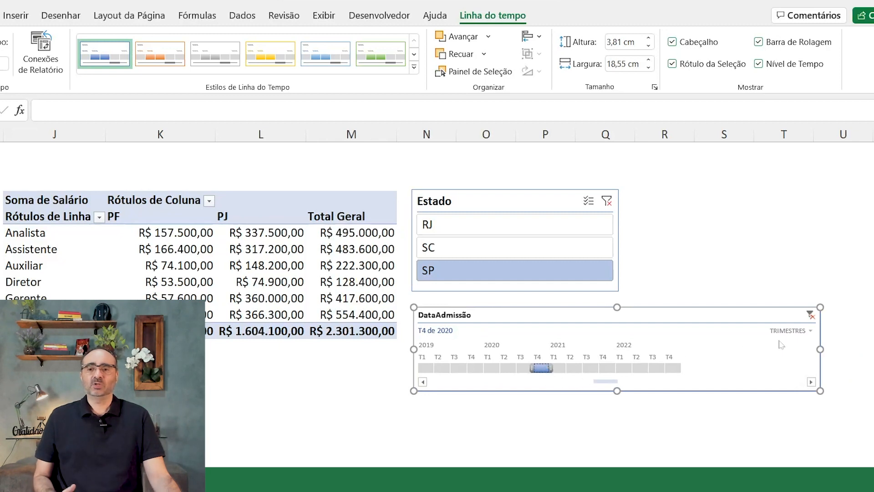
Switch the DataAdmissão timeline's time level to ANOS and filter it to 2020 and after that to 2019.
left_click(806, 331)
left_click(825, 355)
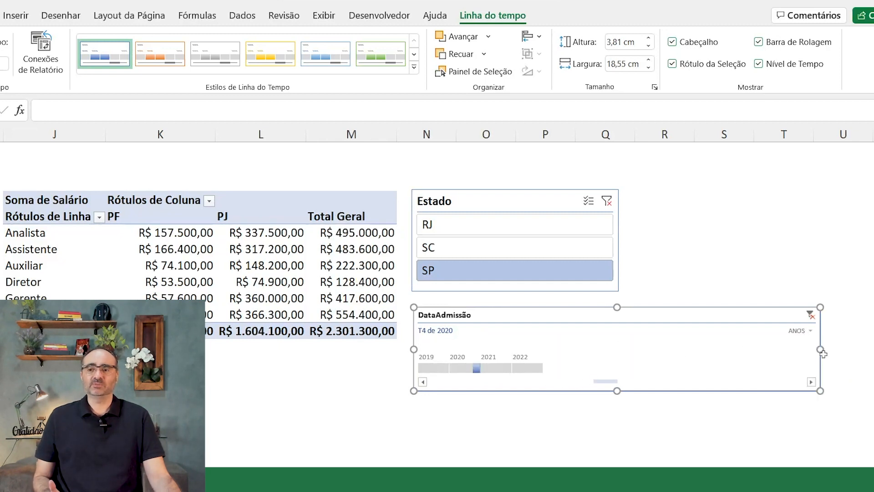
left_click(465, 368)
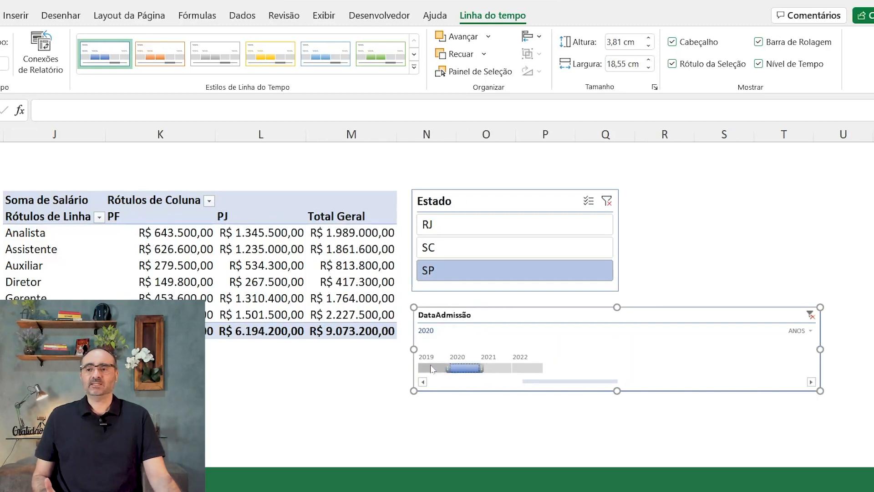
left_click(432, 369)
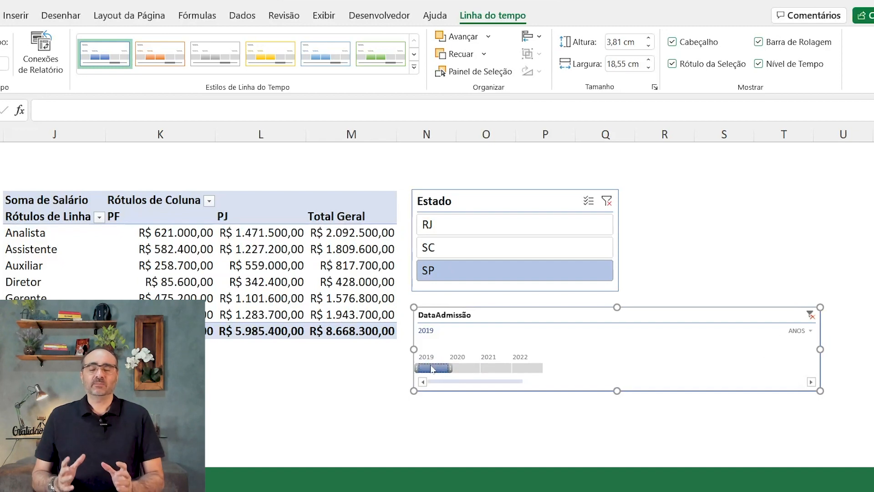